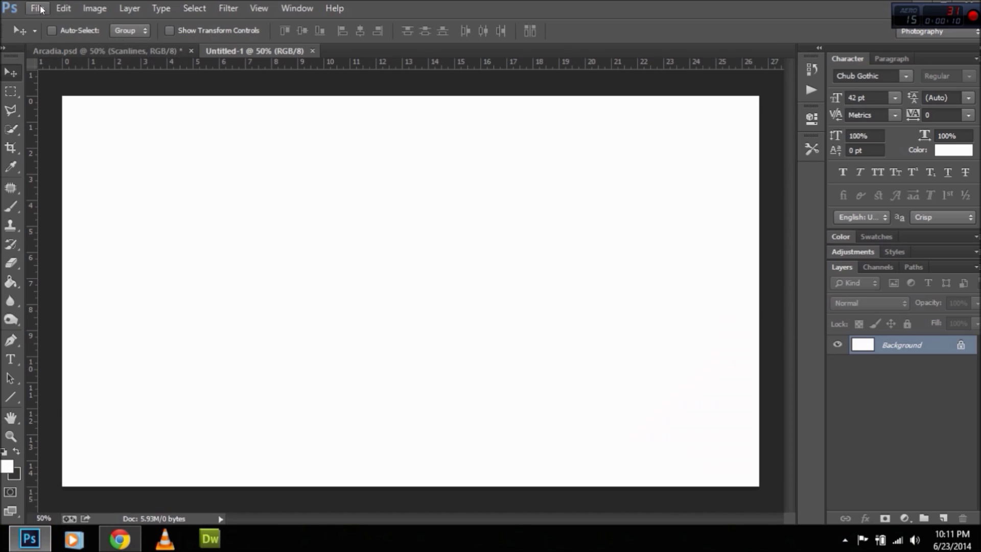
# Open the New document dialog with 1920×1080 px, 72 ppi, RGB 8-bit settings.
pyautogui.click(37, 8)
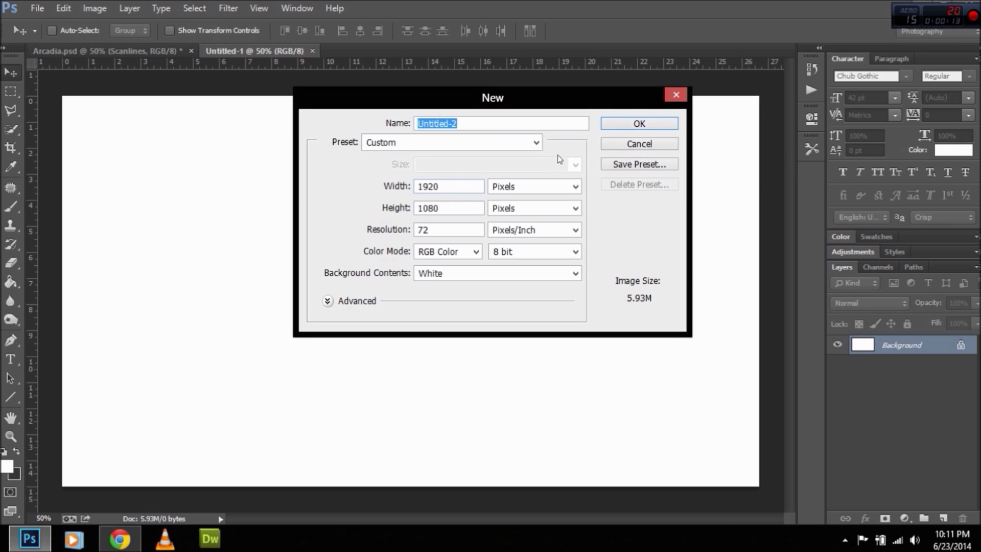
# Create the 1920×1080 document, close Untitled-1, and set the foreground colour to #141414.
pyautogui.click(612, 121)
pyautogui.click(312, 51)
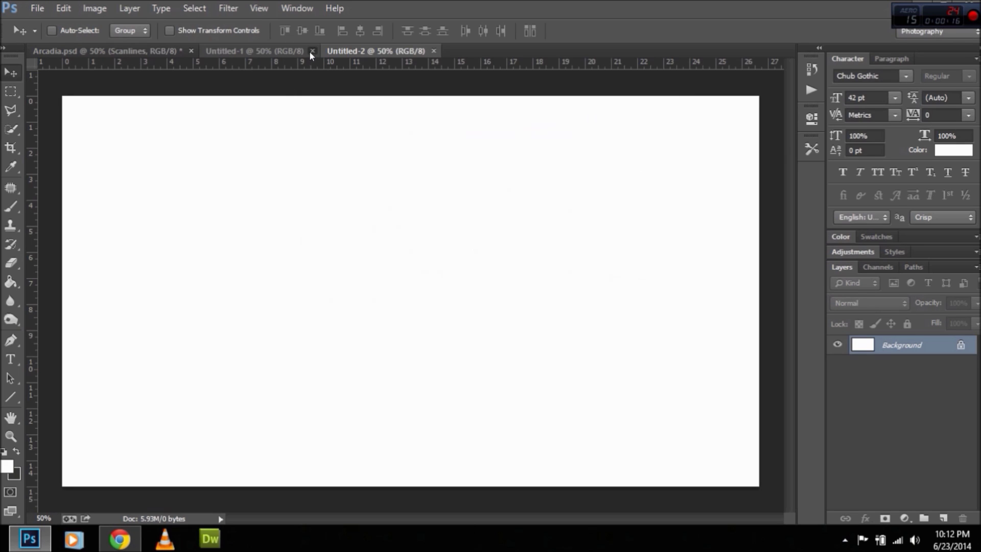
pyautogui.click(6, 465)
pyautogui.write('1414')
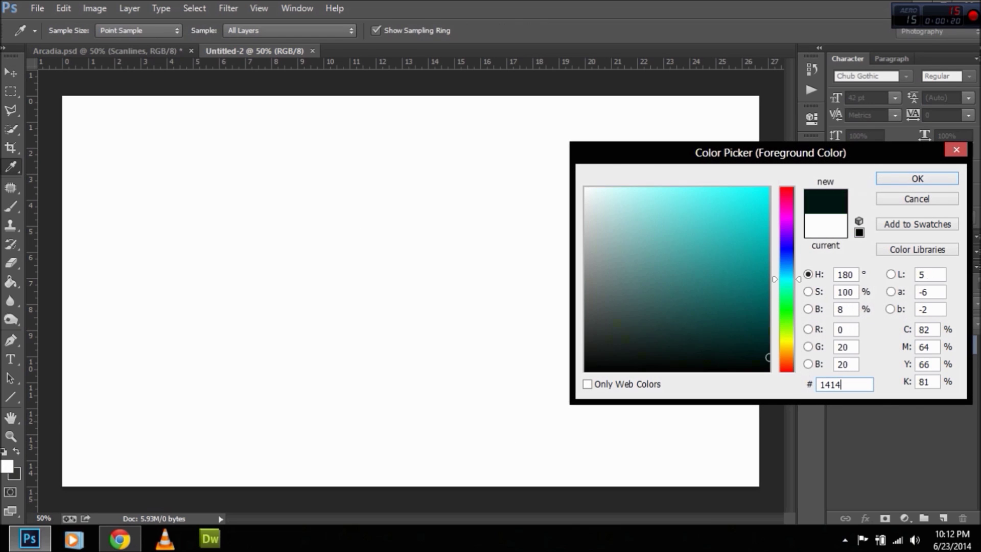
pyautogui.write('14')
pyautogui.press('Return')
# Fill the white canvas with the dark grey using the Paint Bucket.
pyautogui.press('v')
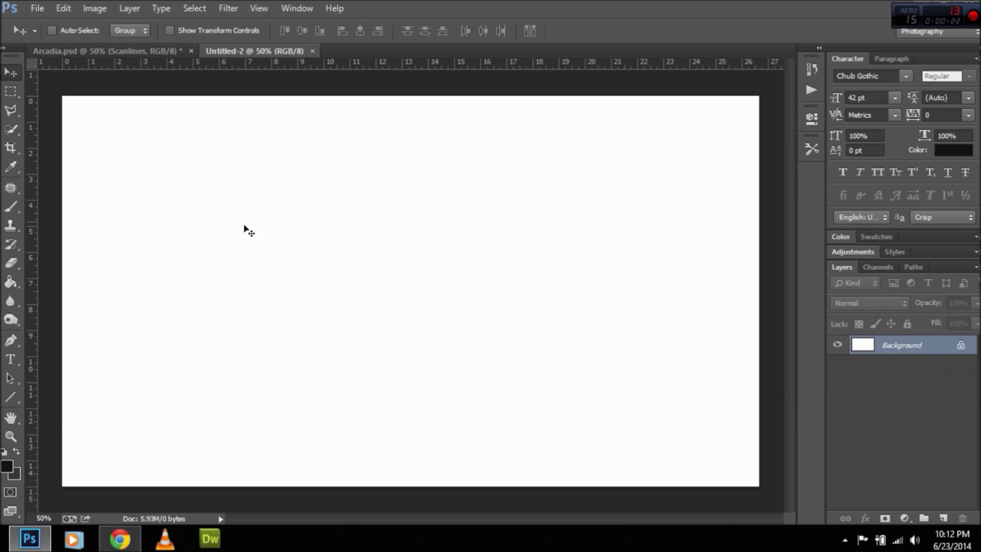
pyautogui.press('g')
pyautogui.click(190, 333)
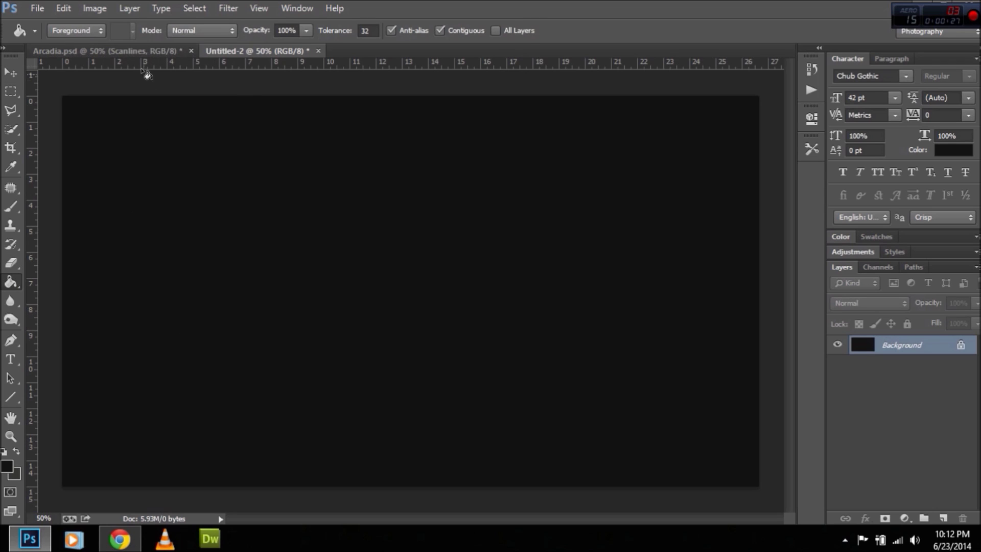
pyautogui.click(10, 378)
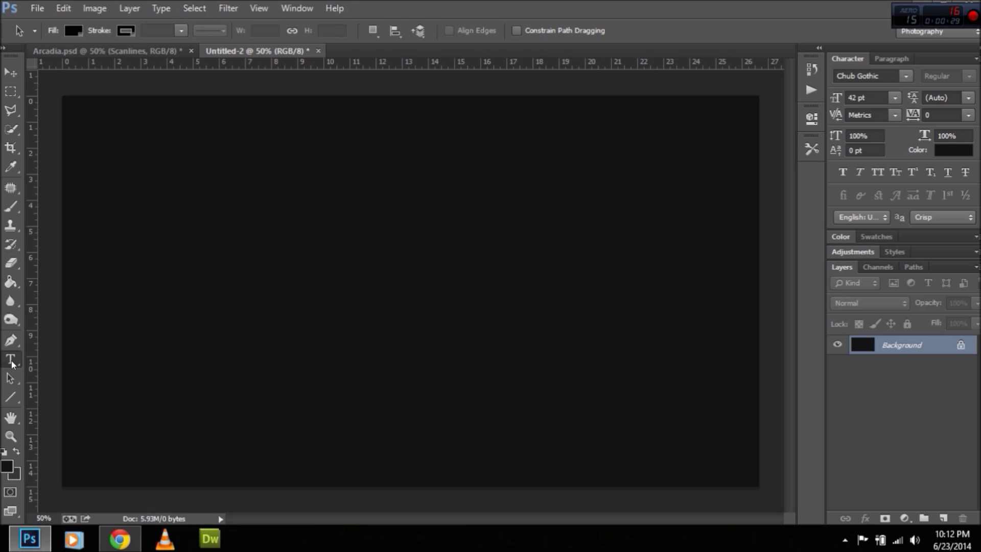
pyautogui.click(10, 359)
# Place a NAMAN TUTS text line left of centre and colour it white (#ffffff).
pyautogui.click(237, 340)
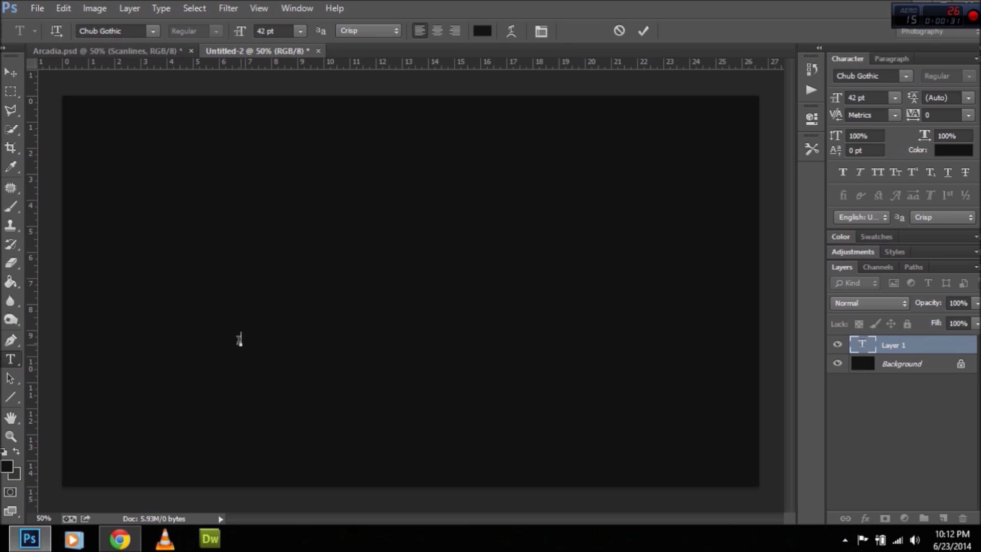
pyautogui.hotkey('ctrl', 'a')
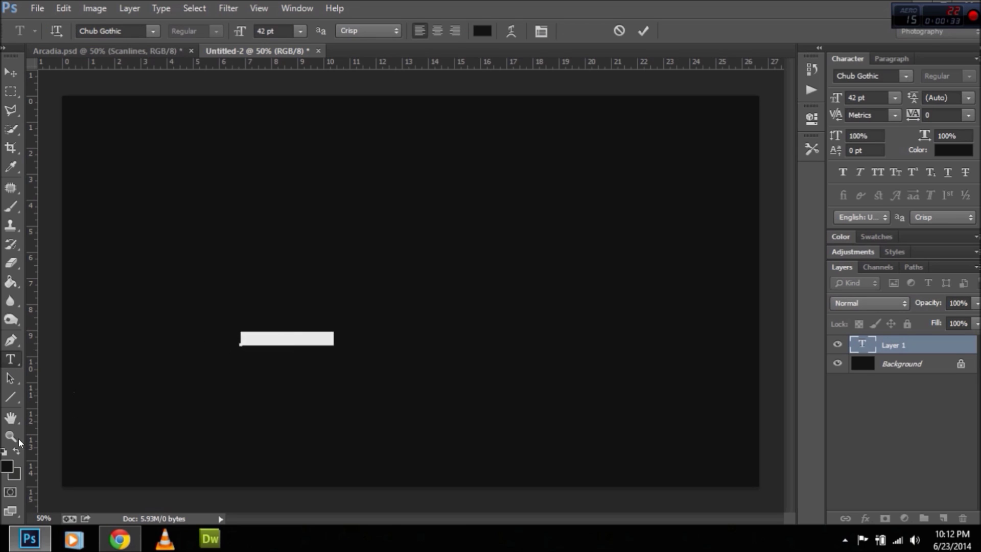
pyautogui.click(8, 462)
pyautogui.click(667, 253)
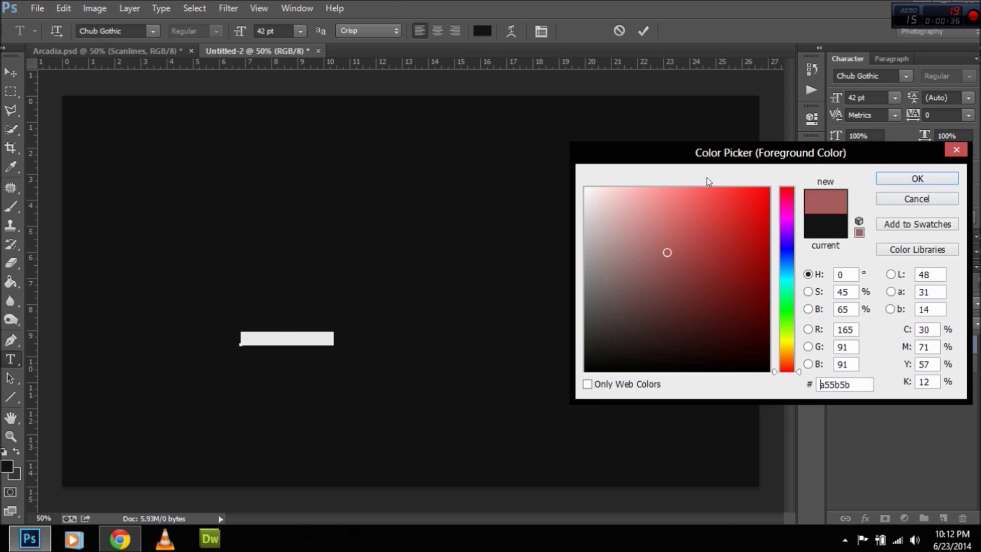
pyautogui.write('ffffff')
pyautogui.click(917, 179)
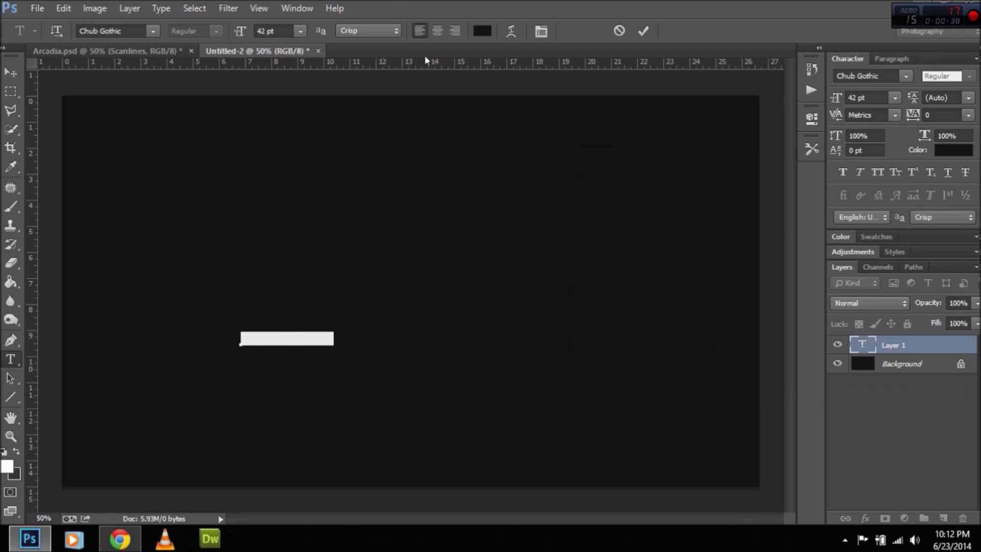
# Set the title text to the ROBO font at 152 pt and commit it.
pyautogui.click(131, 30)
pyautogui.write('ROBO')
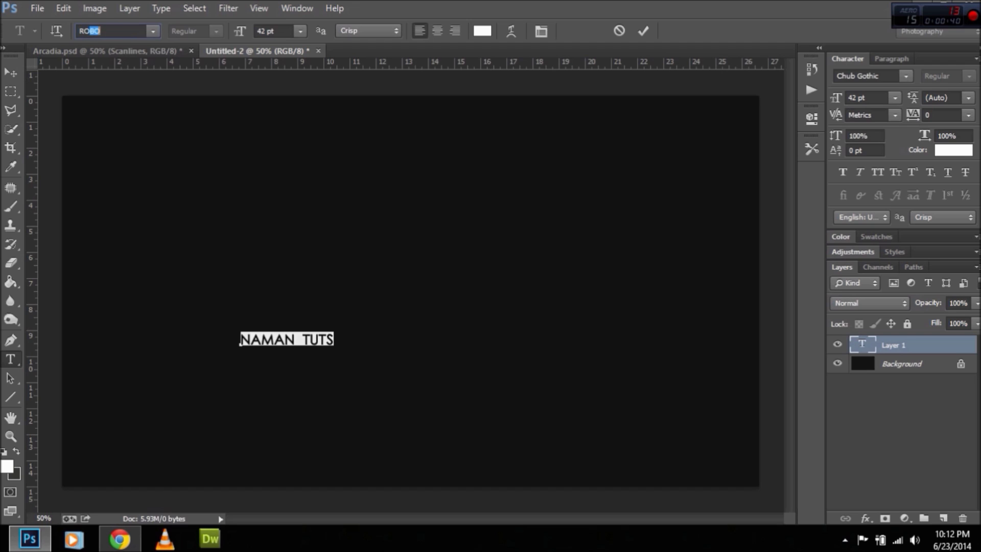
pyautogui.press('Return')
pyautogui.hotkey('ctrl', 'a')
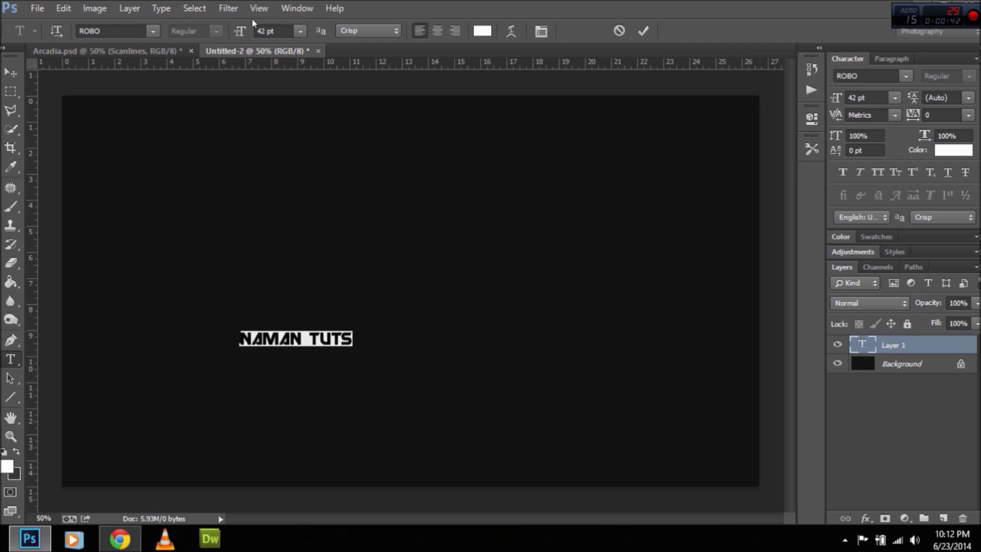
pyautogui.doubleClick(266, 31)
pyautogui.write('152')
pyautogui.press('Return')
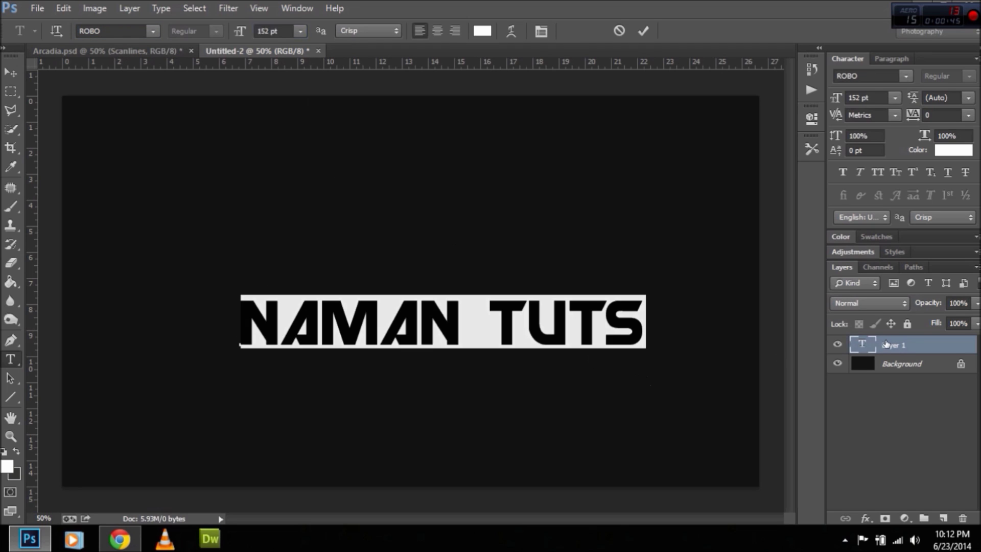
pyautogui.hotkey('ctrl', 'Return')
# Move the NAMAN TUTS text up to the centre of the canvas.
pyautogui.moveTo(610, 329); pyautogui.dragTo(582, 301)
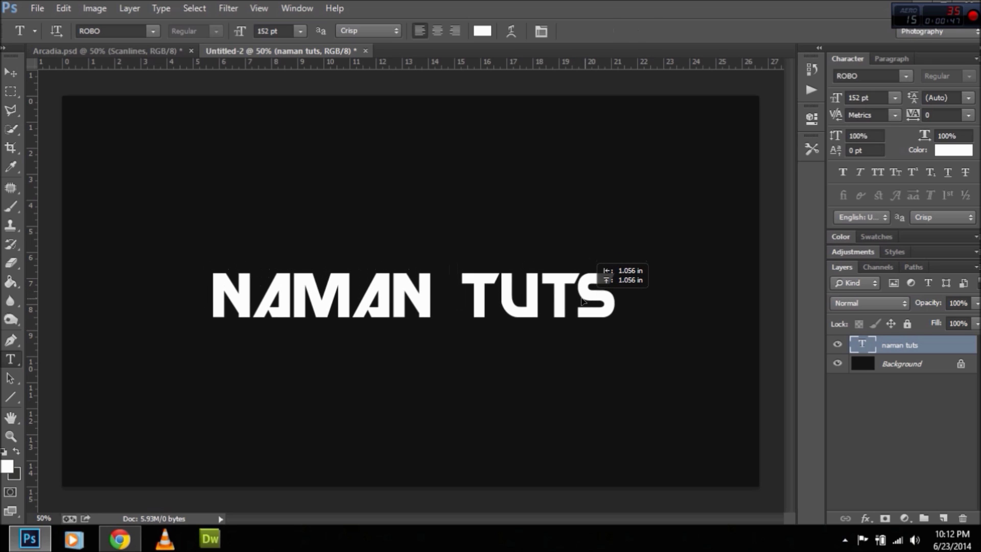
pyautogui.moveTo(581, 302); pyautogui.dragTo(579, 301)
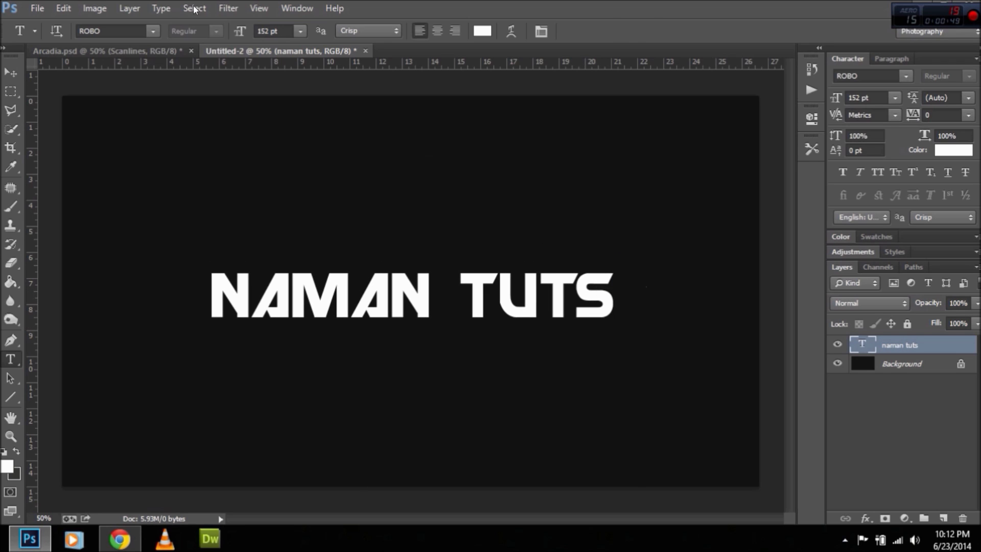
pyautogui.click(144, 51)
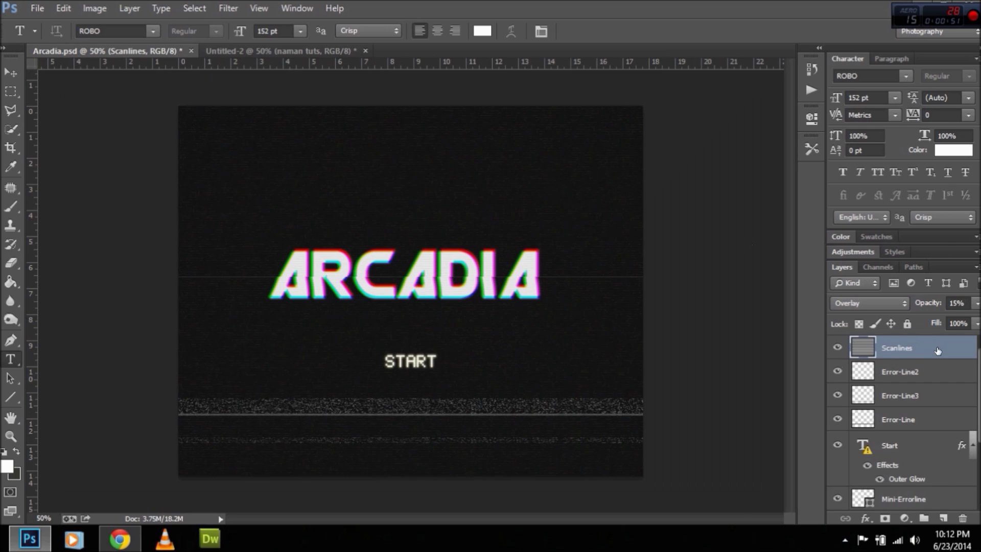
# Duplicate Arcadia's Scanlines layer into the Untitled-2 document.
pyautogui.rightClick(939, 350)
pyautogui.click(829, 128)
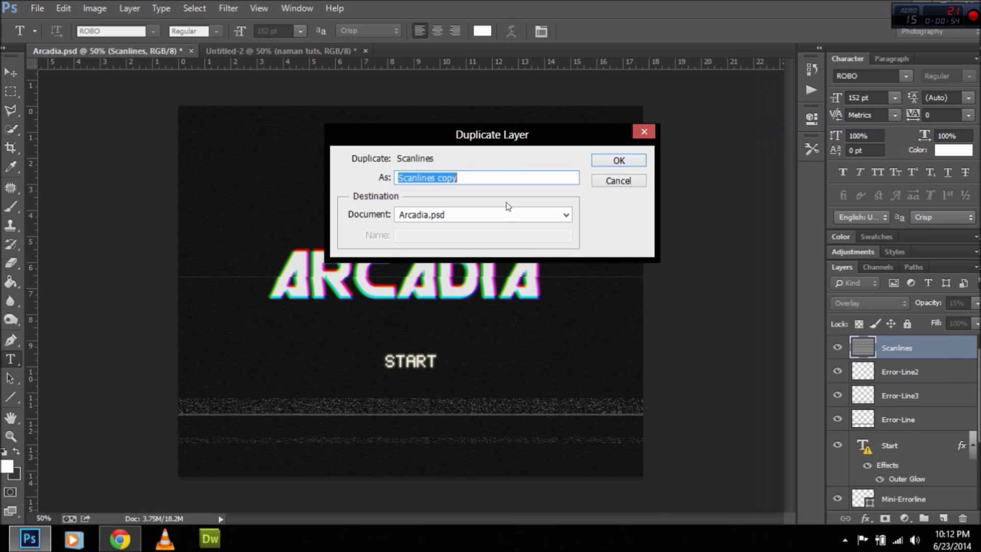
pyautogui.click(497, 214)
pyautogui.click(506, 239)
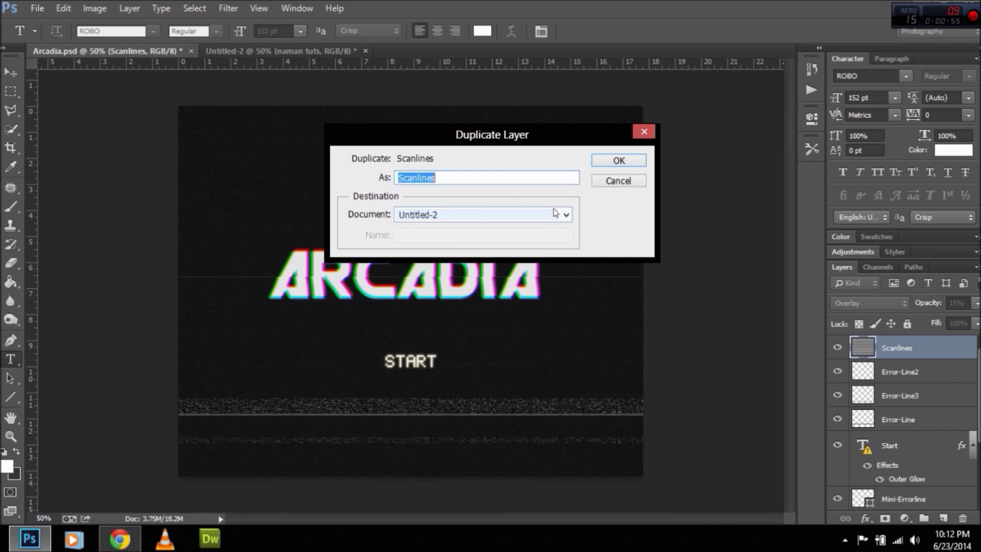
pyautogui.click(618, 160)
# Stretch the Scanlines layer wider across the NAMAN TUTS canvas with Free Transform.
pyautogui.click(310, 51)
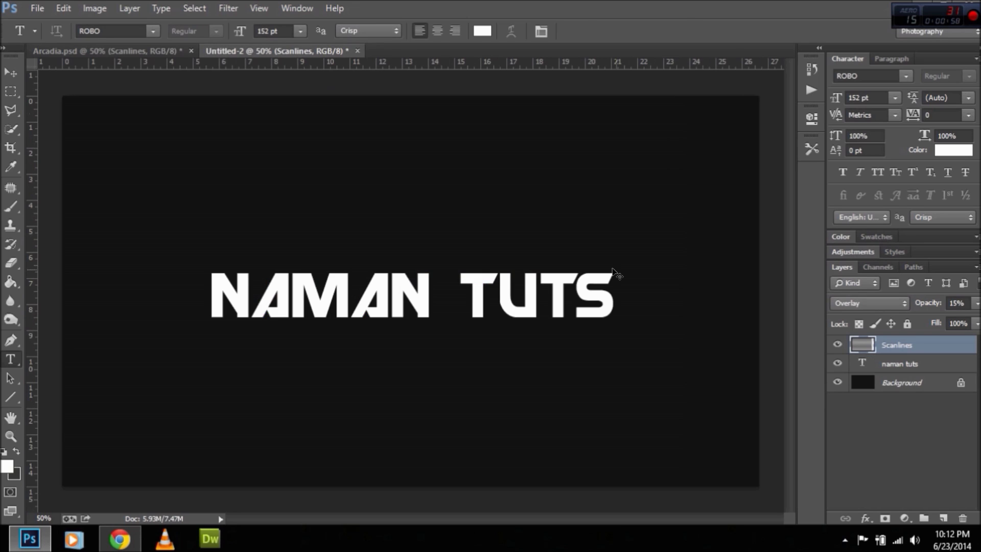
pyautogui.hotkey('ctrl', 't')
pyautogui.moveTo(685, 286); pyautogui.dragTo(766, 301)
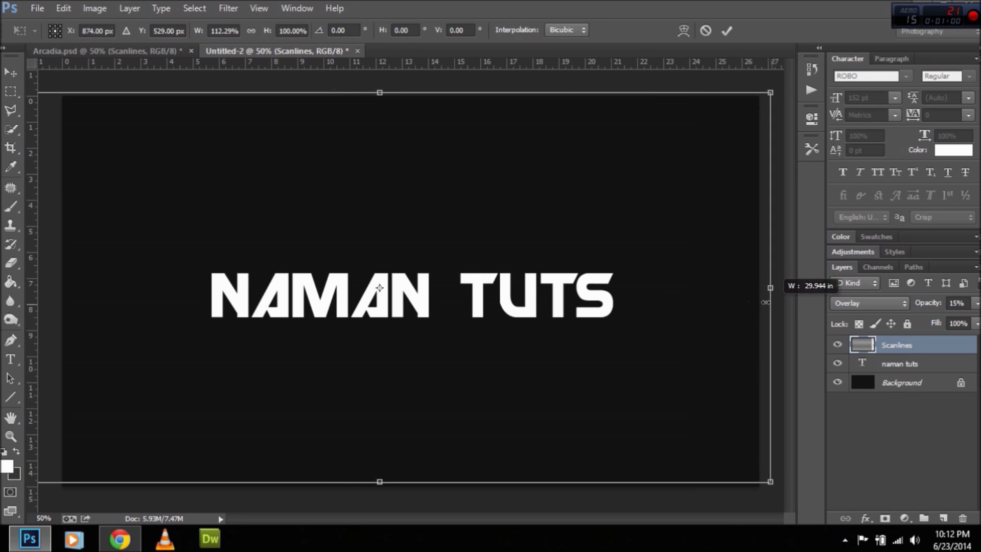
pyautogui.press('Return')
# Select the naman tuts text layer and duplicate it with Ctrl+J.
pyautogui.moveTo(947, 346); pyautogui.dragTo(951, 353)
pyautogui.click(935, 363)
pyautogui.hotkey('ctrl', 'j')
# Make a third text copy and rasterize all four naman tuts layers.
pyautogui.hotkey('ctrl', 'j')
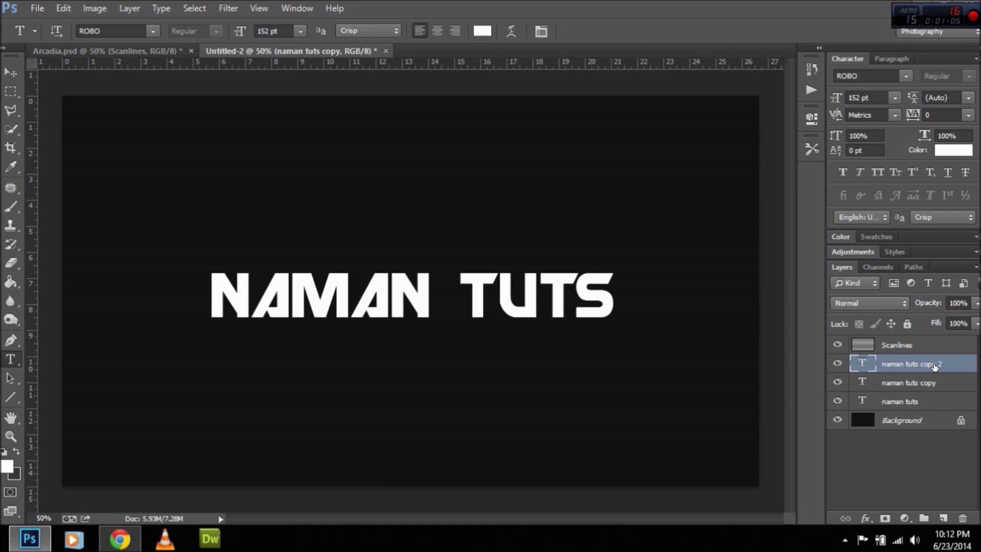
pyautogui.hotkey('ctrl', 'j')
pyautogui.keyDown('shift'); pyautogui.click(935, 383); pyautogui.keyUp('shift')
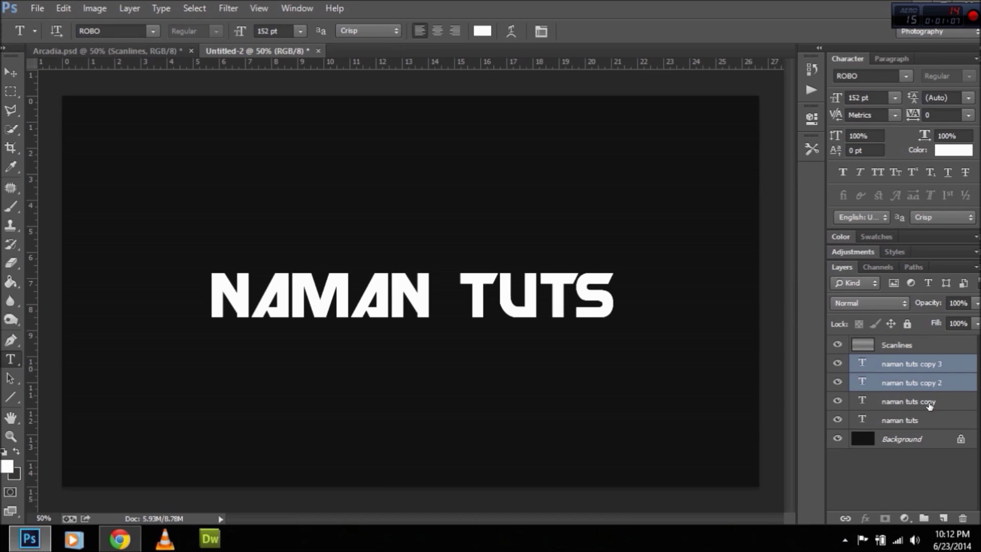
pyautogui.keyDown('shift'); pyautogui.click(929, 401); pyautogui.keyUp('shift')
pyautogui.keyDown('shift'); pyautogui.click(926, 421); pyautogui.keyUp('shift')
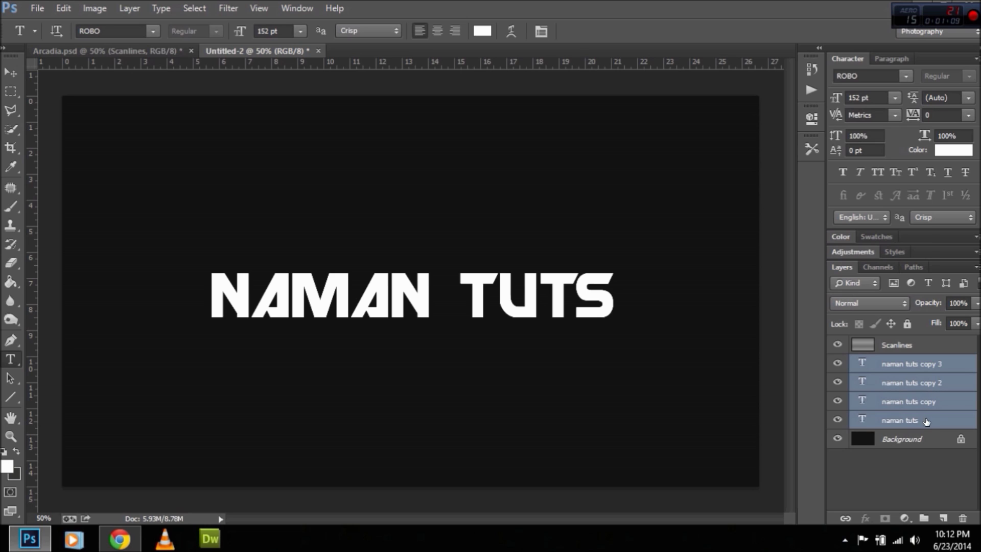
pyautogui.rightClick(926, 421)
pyautogui.click(806, 215)
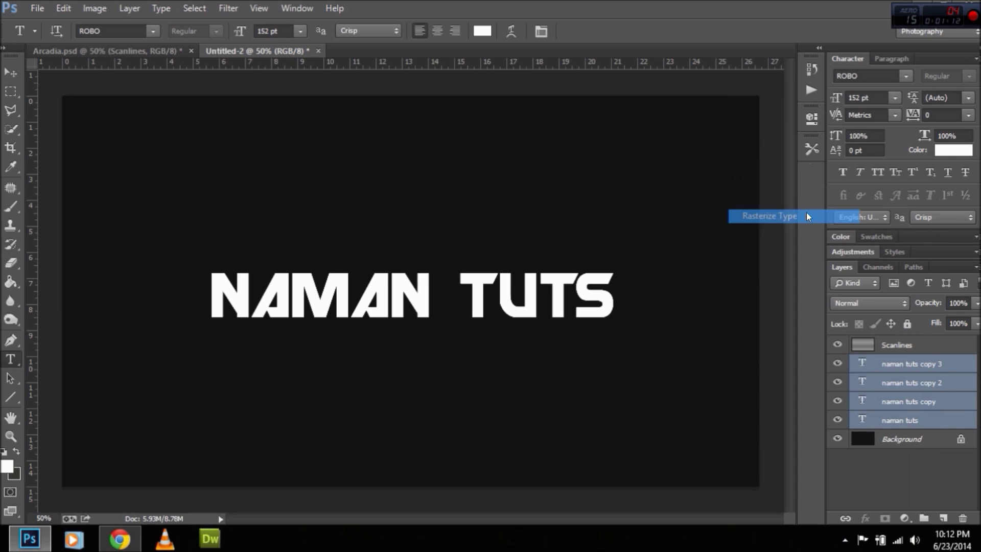
# Make naman tuts copy blue by zeroing red and green output levels.
pyautogui.click(926, 368)
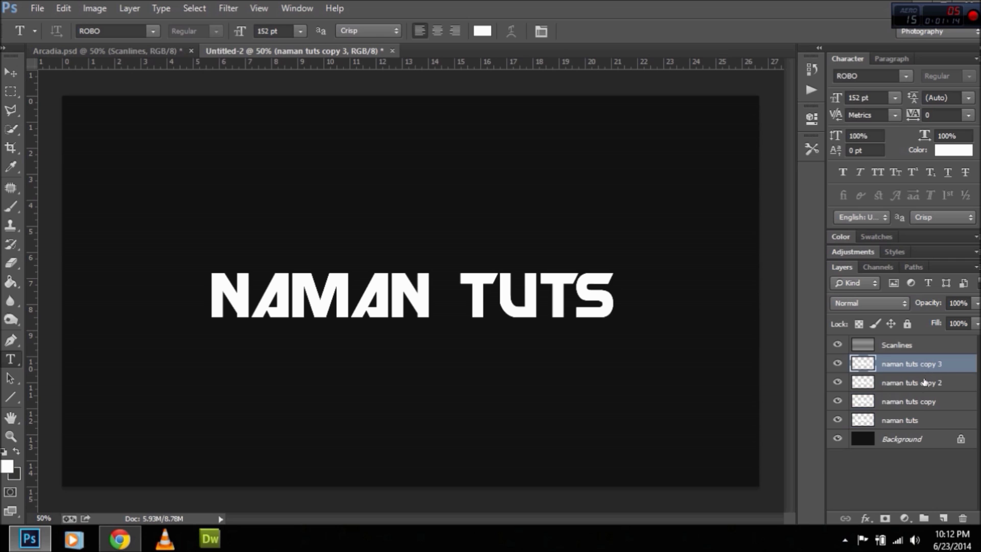
pyautogui.click(913, 408)
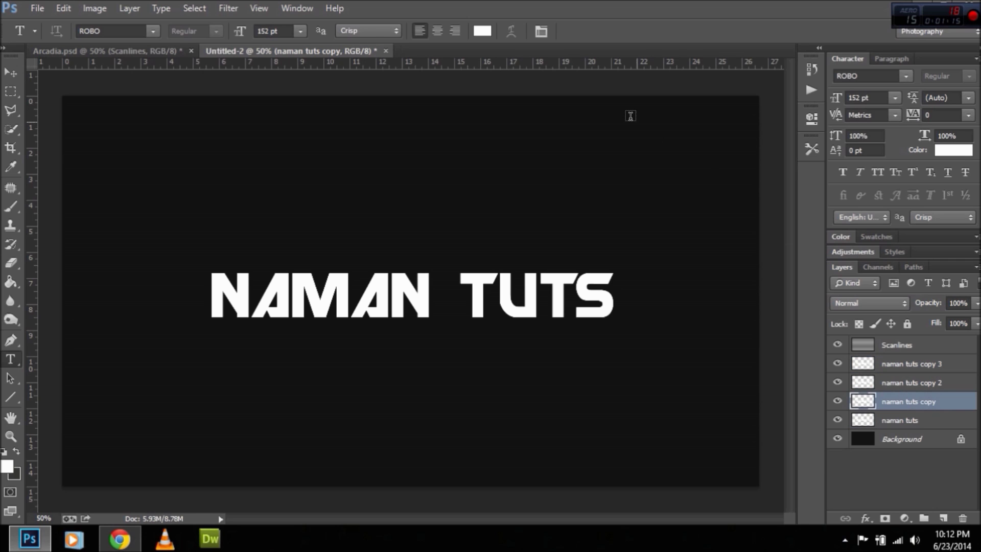
pyautogui.click(107, 8)
pyautogui.moveTo(116, 45)
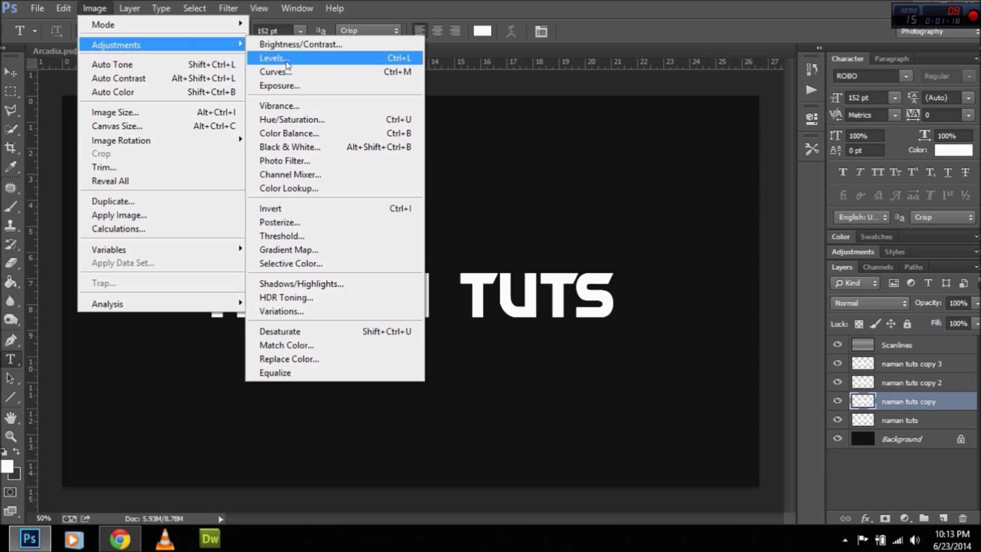
pyautogui.click(290, 58)
pyautogui.click(665, 252)
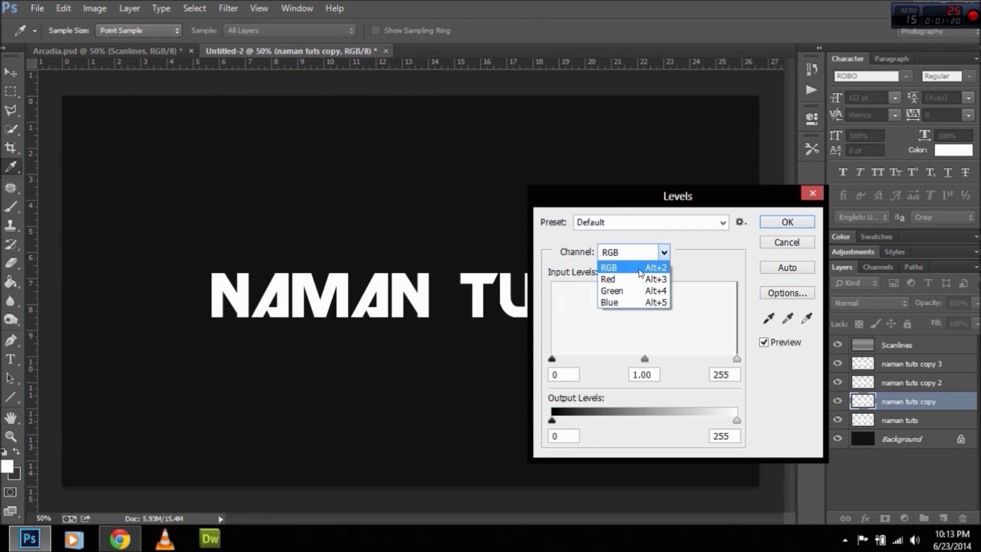
pyautogui.click(612, 269)
pyautogui.moveTo(731, 424); pyautogui.dragTo(536, 418)
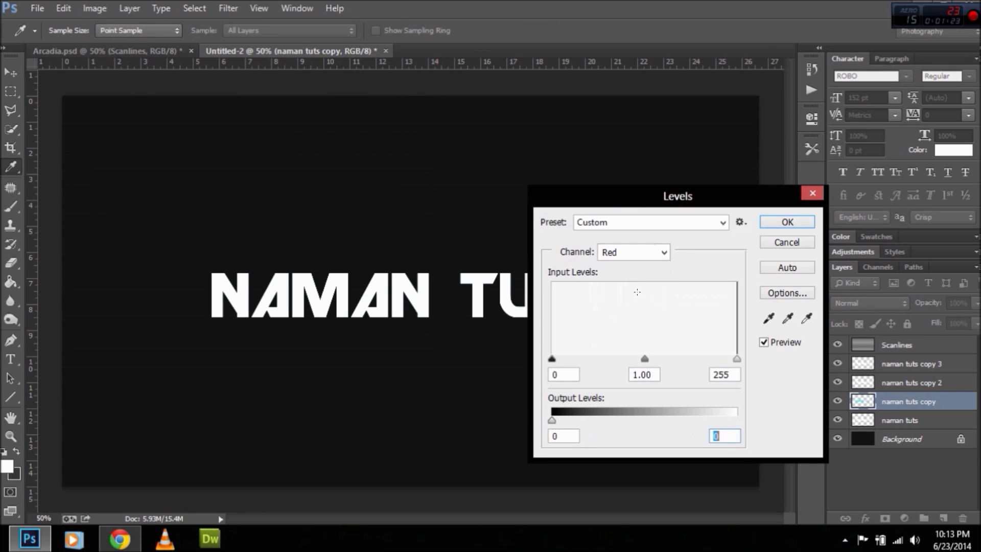
pyautogui.click(664, 252)
pyautogui.click(636, 290)
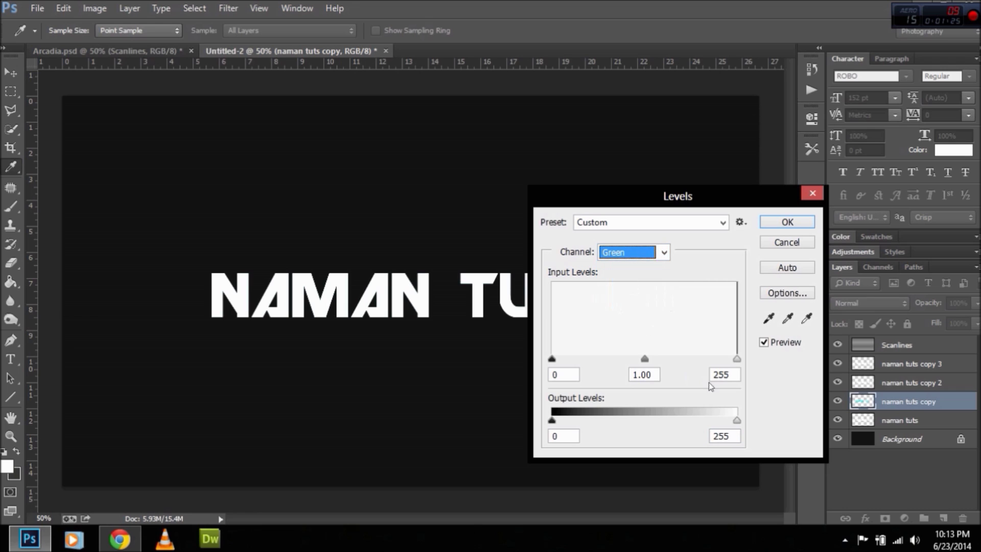
pyautogui.moveTo(736, 420); pyautogui.dragTo(501, 416)
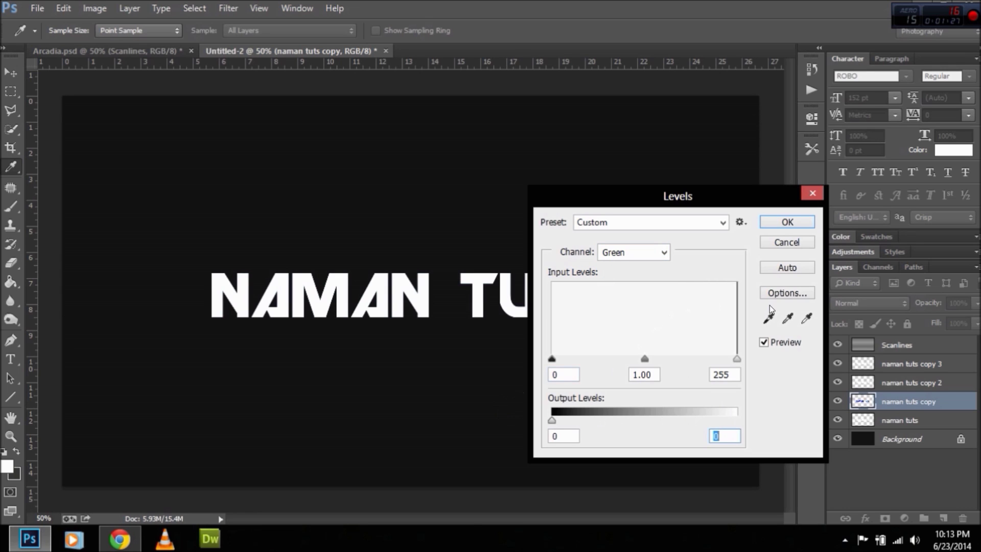
# Make naman tuts copy 2 green by zeroing red and blue output in Levels.
pyautogui.click(787, 223)
pyautogui.click(909, 382)
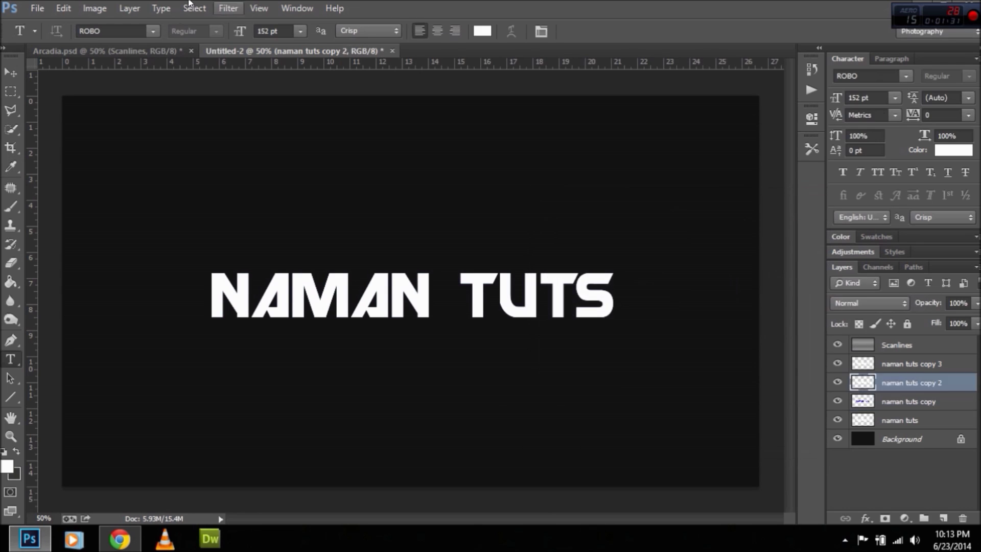
pyautogui.click(95, 8)
pyautogui.click(274, 58)
pyautogui.click(634, 252)
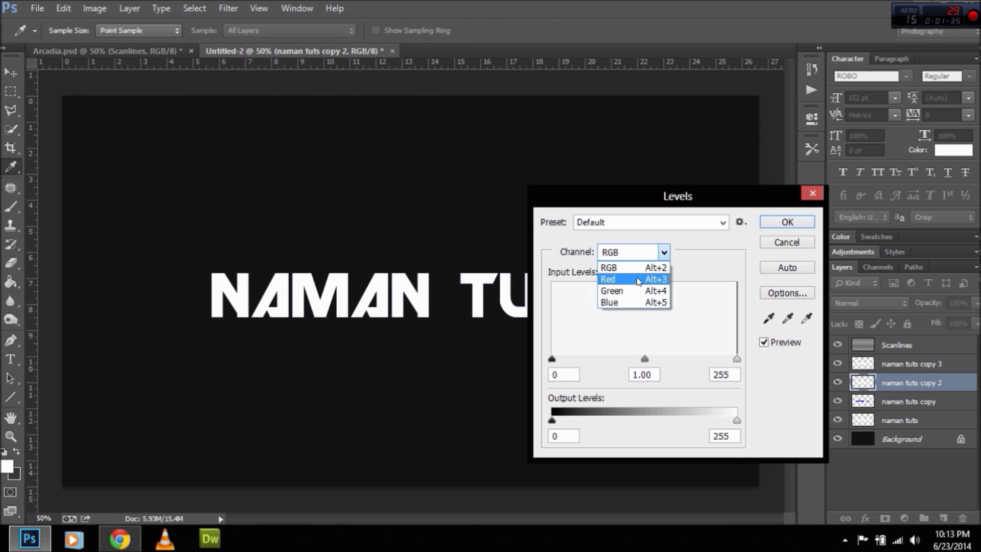
pyautogui.click(636, 280)
pyautogui.click(633, 252)
pyautogui.click(613, 287)
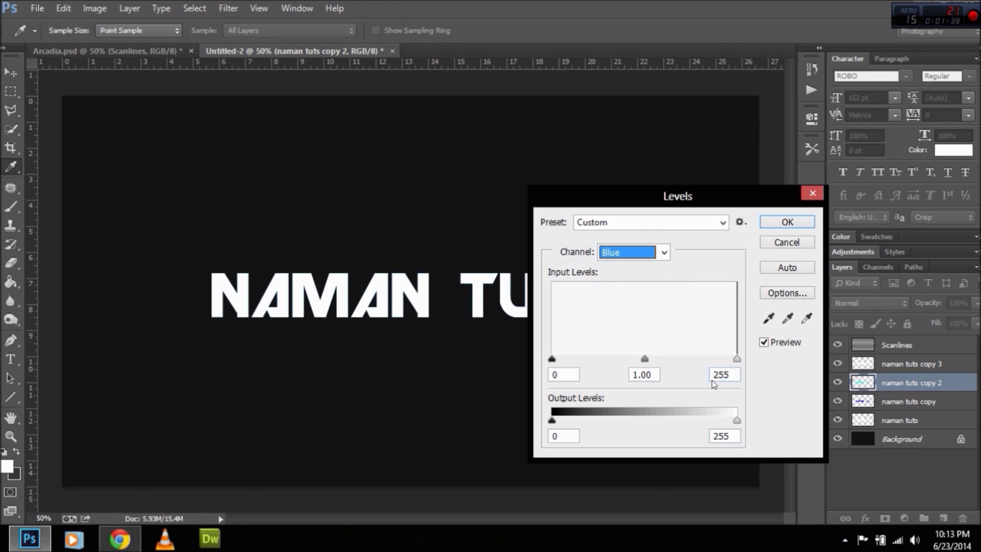
pyautogui.write('0')
pyautogui.click(785, 243)
# Make naman tuts copy 3 red by zeroing green and blue output in Levels.
pyautogui.click(899, 363)
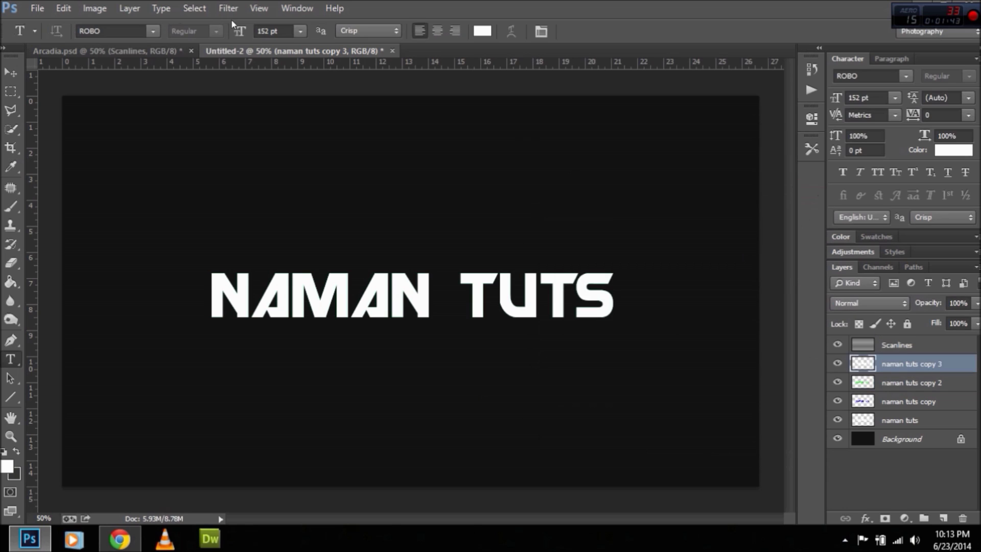
pyautogui.click(94, 9)
pyautogui.click(337, 57)
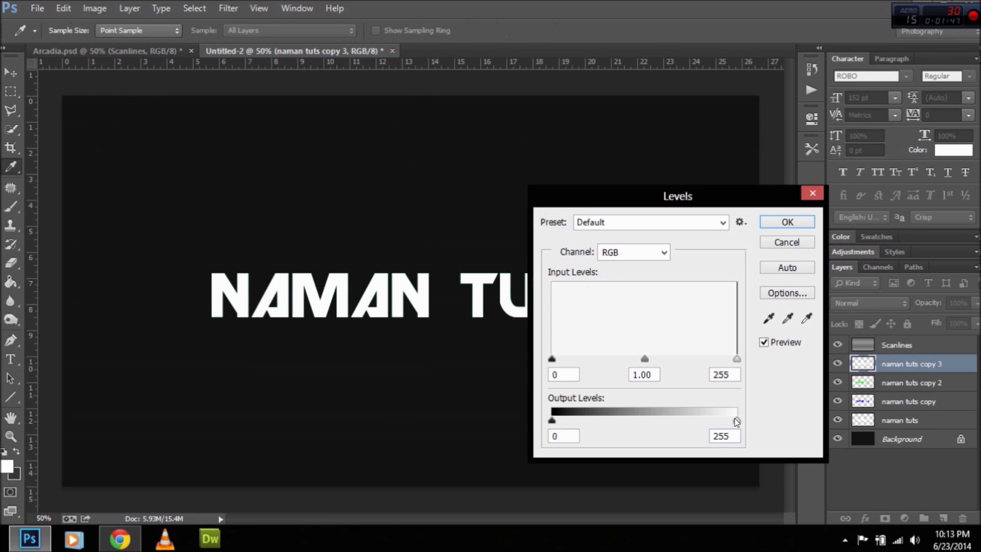
pyautogui.moveTo(736, 422); pyautogui.dragTo(552, 420)
pyautogui.click(633, 252)
pyautogui.click(626, 285)
pyautogui.click(633, 252)
pyautogui.click(626, 296)
pyautogui.moveTo(736, 420); pyautogui.dragTo(471, 387)
pyautogui.click(787, 222)
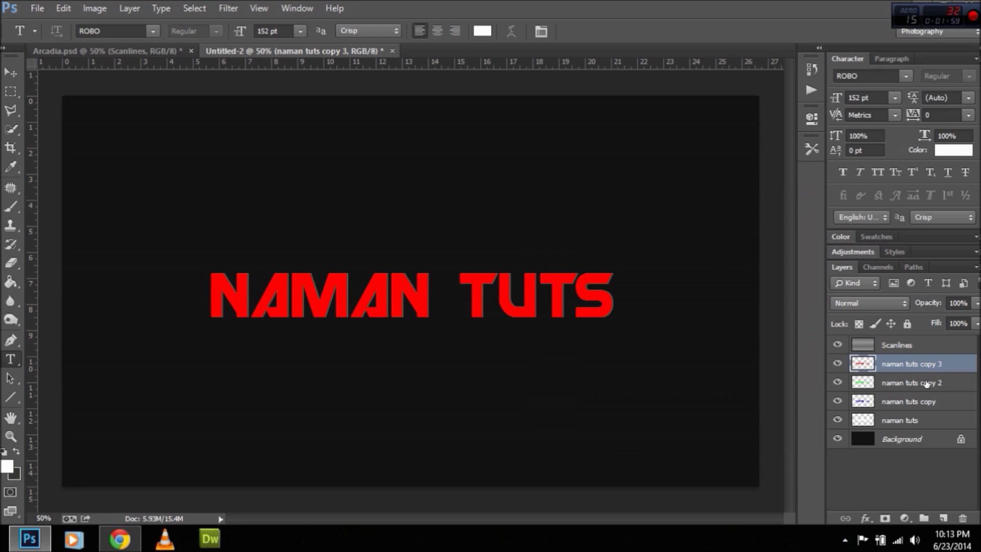
# Drag the white naman tuts layer above copy 3, then select copy 3.
pyautogui.moveTo(902, 428)
pyautogui.mouseDown()
pyautogui.moveTo(929, 353)
pyautogui.moveTo(930, 363)
pyautogui.mouseUp()
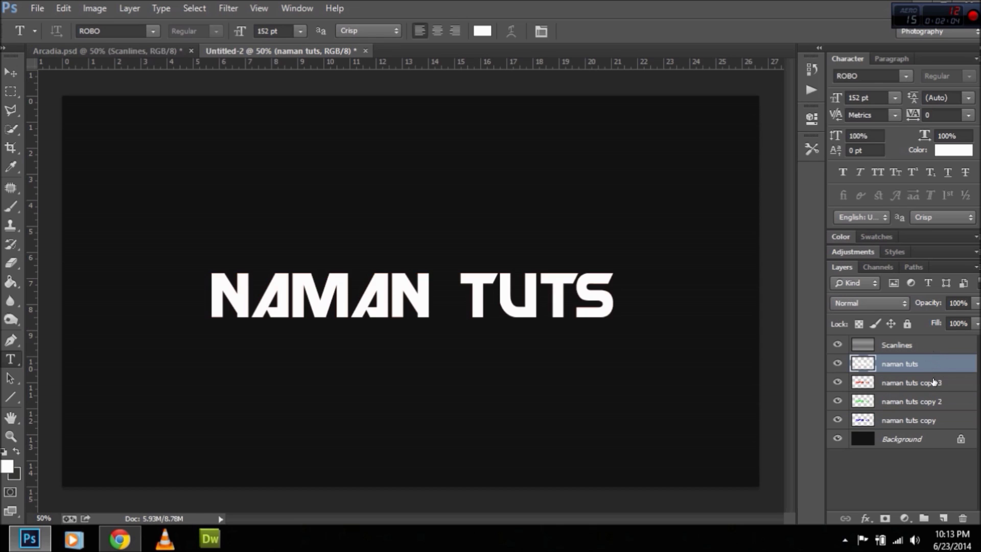
pyautogui.click(929, 384)
pyautogui.keyDown('shift'); pyautogui.click(921, 401); pyautogui.keyUp('shift')
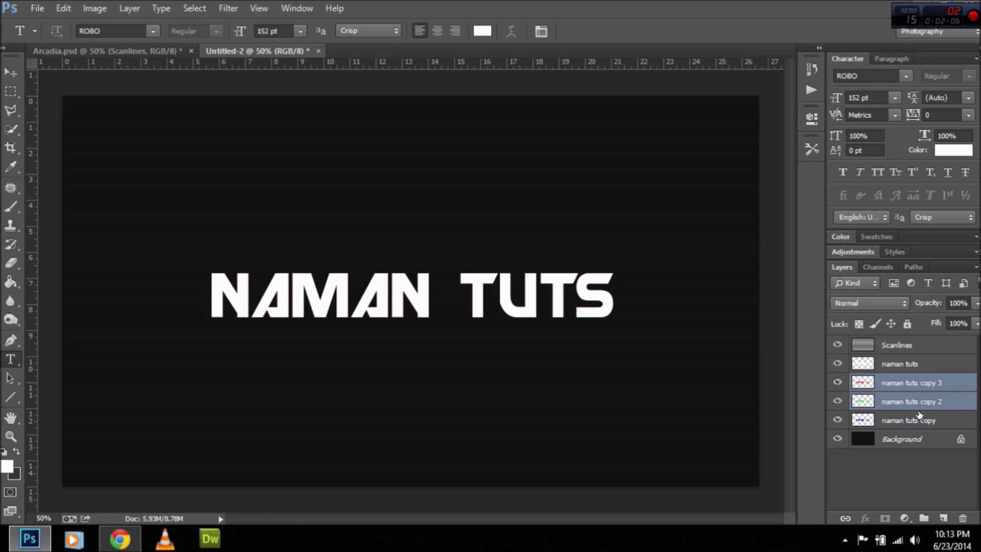
pyautogui.keyDown('shift'); pyautogui.click(919, 420); pyautogui.keyUp('shift')
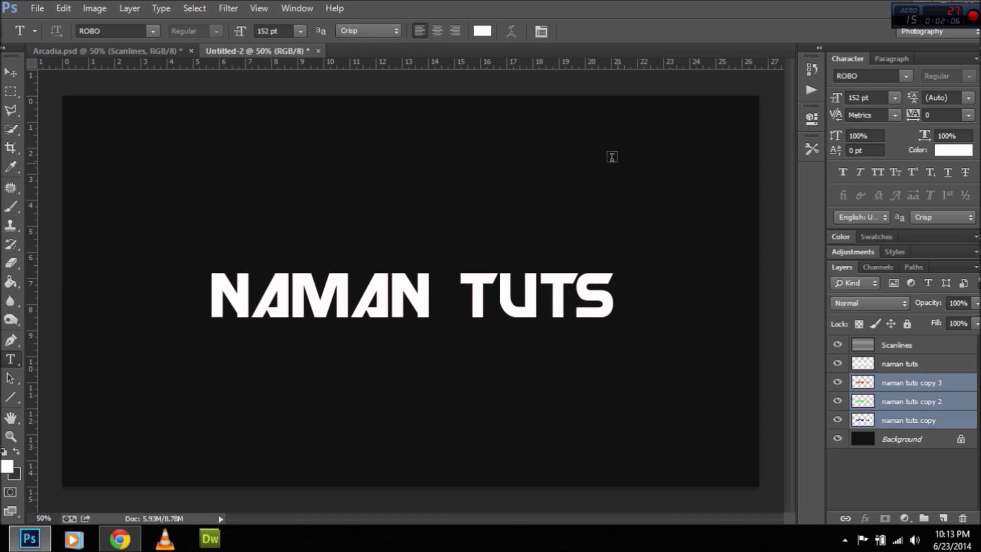
pyautogui.rightClick(931, 402)
pyautogui.press('Escape')
pyautogui.click(911, 382)
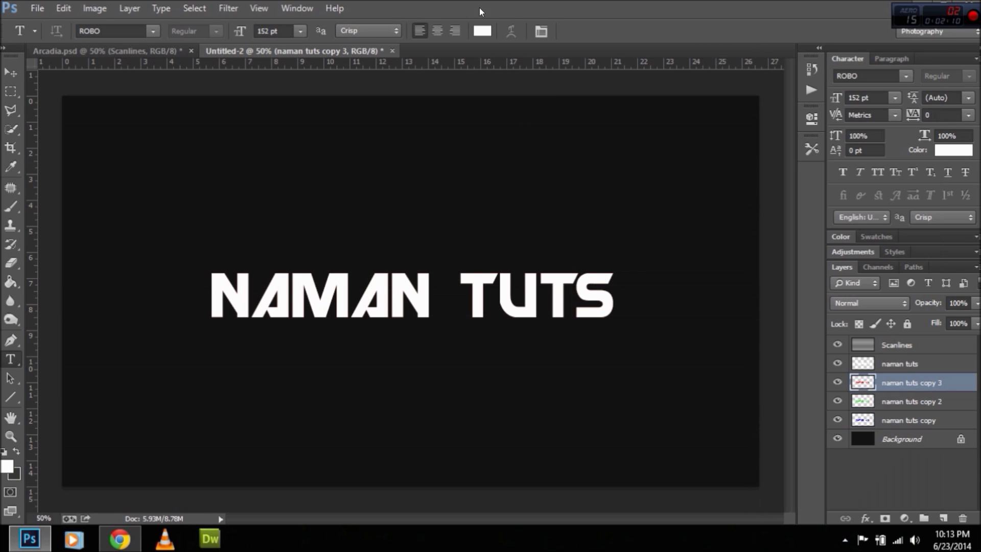
# Apply a Gaussian Blur of radius 2 px to naman tuts copy 3.
pyautogui.click(228, 8)
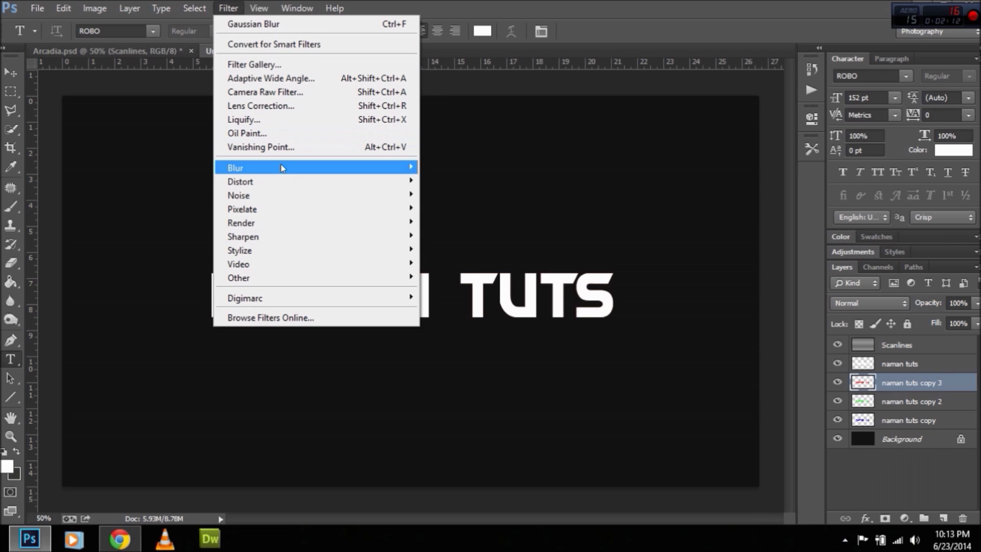
pyautogui.moveTo(280, 167)
pyautogui.click(161, 269)
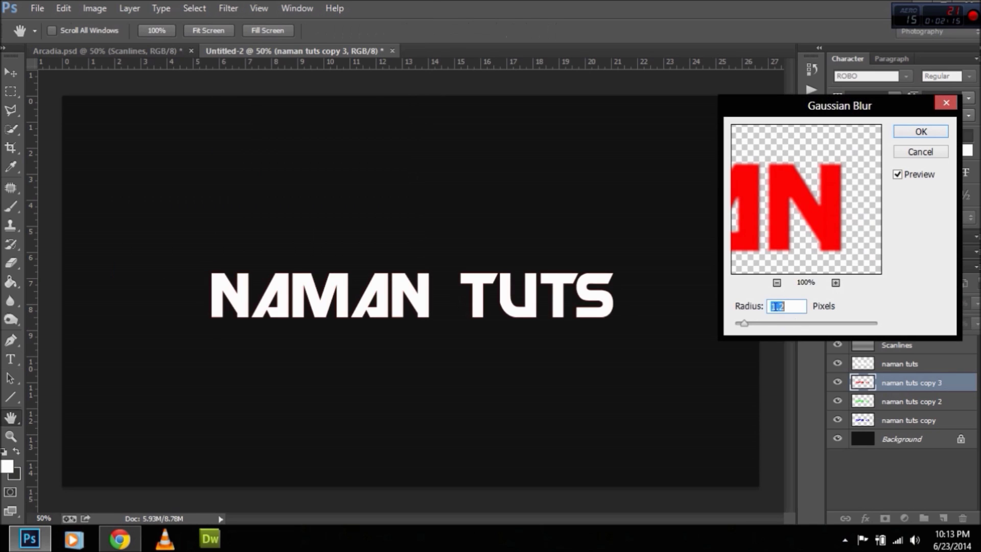
pyautogui.write('2')
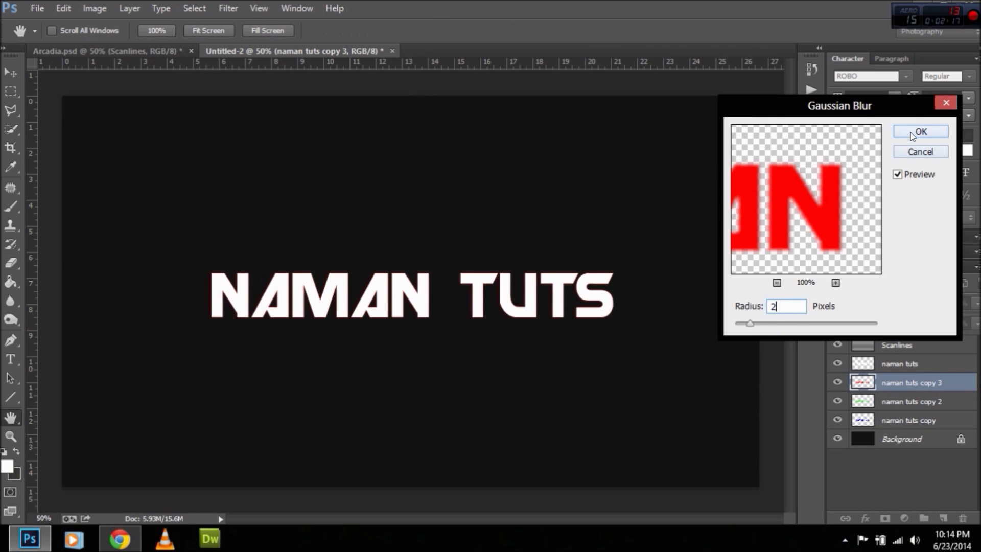
pyautogui.click(910, 133)
# Reapply the same 2 px blur to naman tuts copy 2 and naman tuts copy.
pyautogui.click(913, 400)
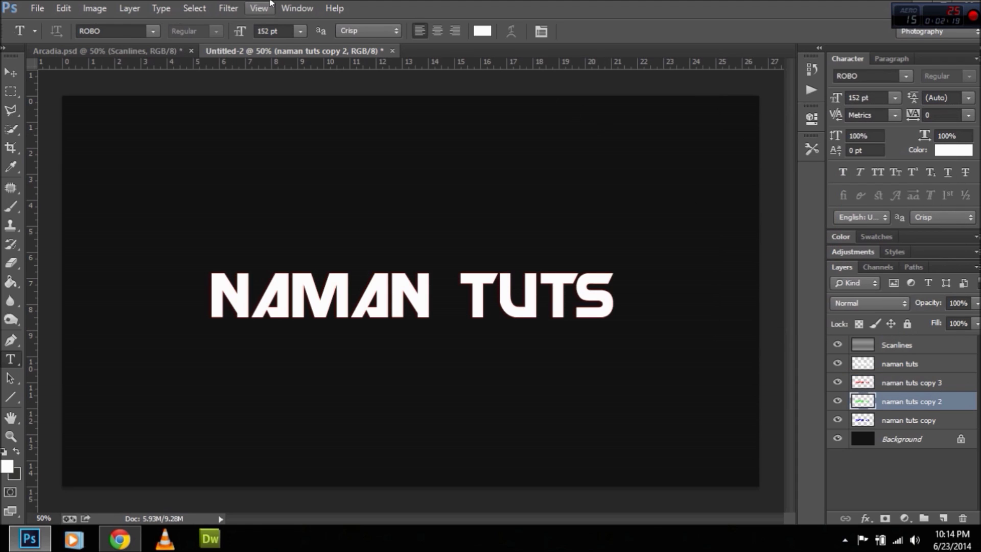
pyautogui.click(227, 8)
pyautogui.click(261, 24)
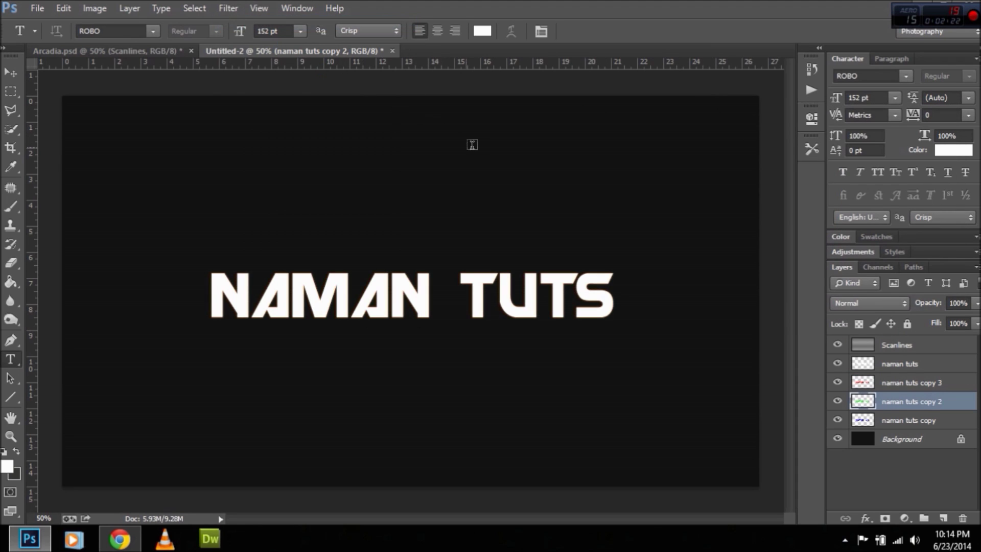
pyautogui.click(886, 420)
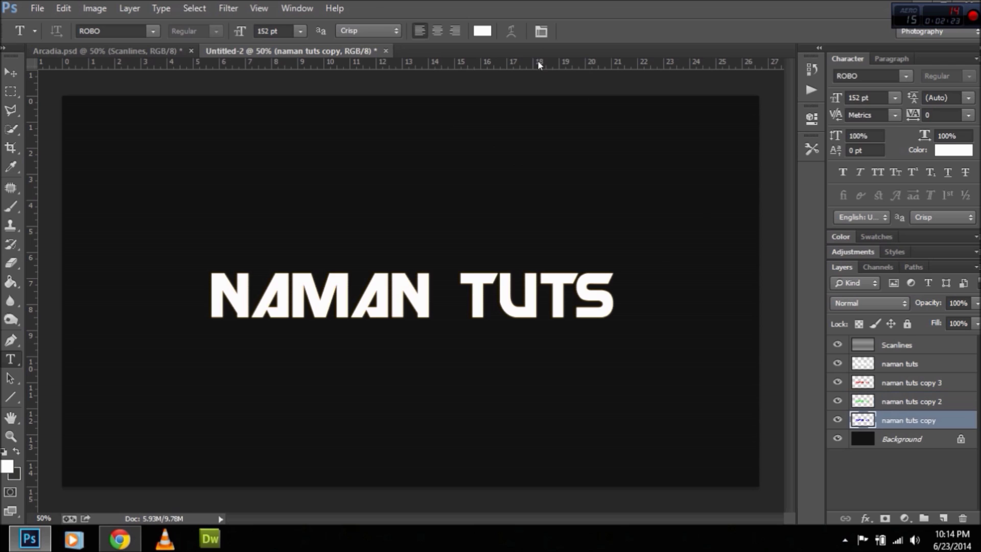
pyautogui.click(228, 8)
pyautogui.click(260, 24)
pyautogui.click(905, 383)
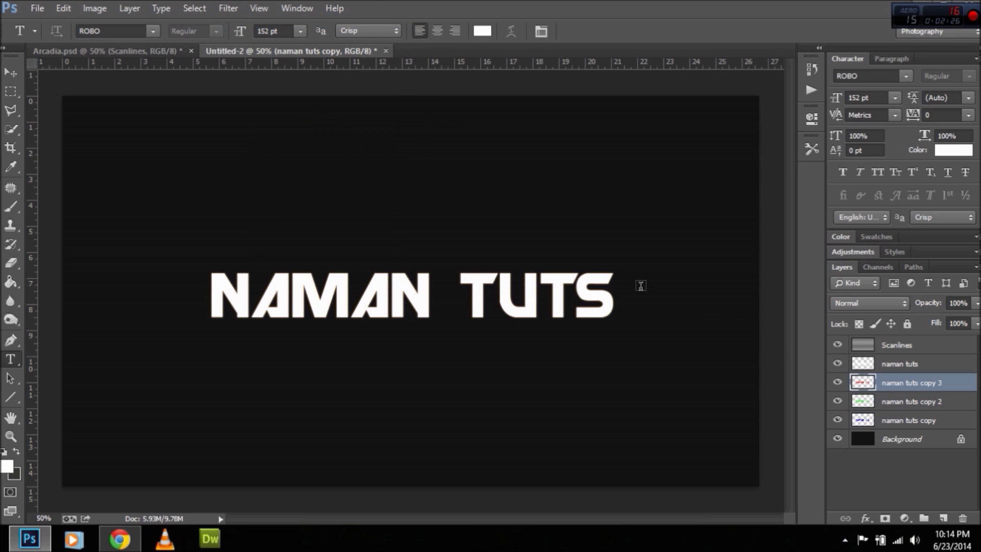
# Nudge the red and blue copies slightly off the title to create colour fringes.
pyautogui.moveTo(614, 293); pyautogui.dragTo(604, 289)
pyautogui.click(903, 404)
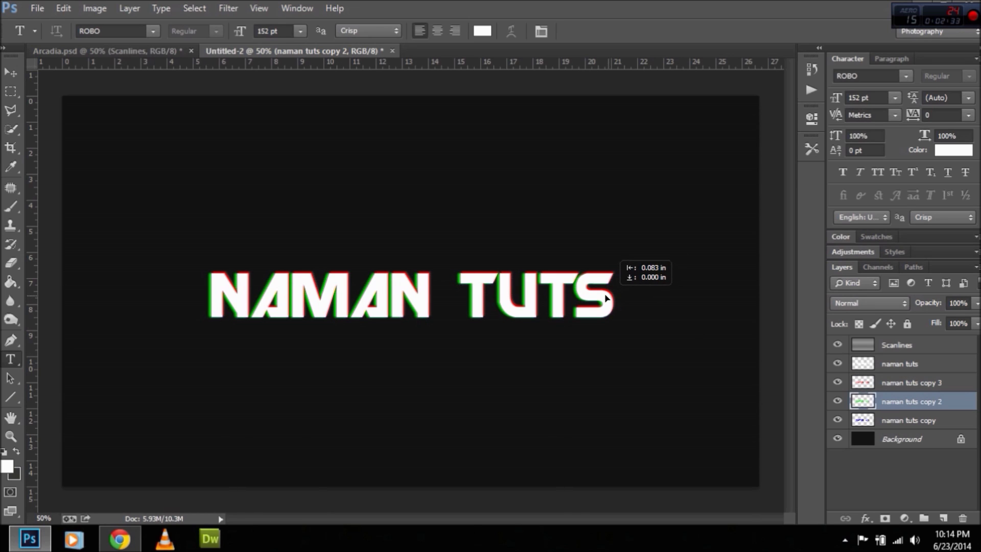
pyautogui.click(881, 419)
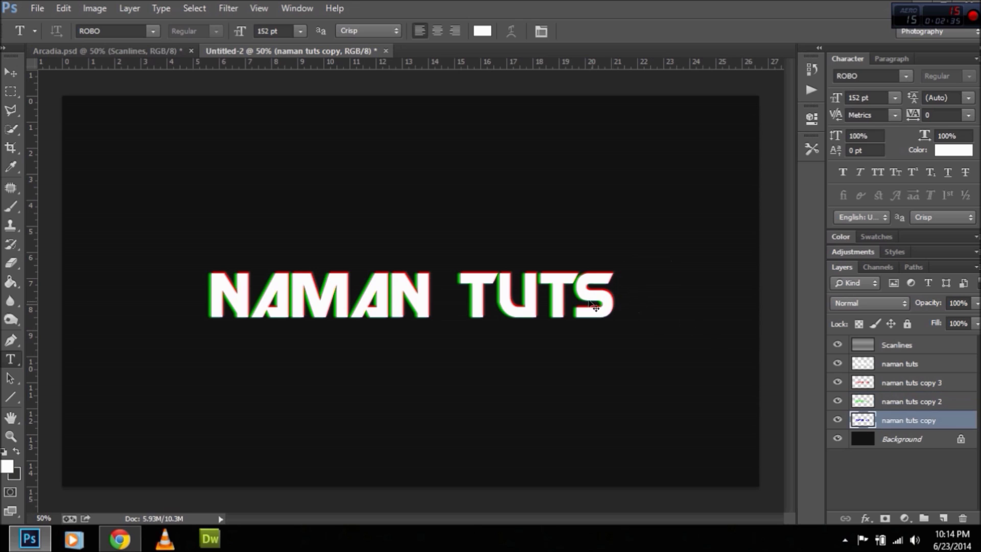
pyautogui.moveTo(592, 302); pyautogui.dragTo(590, 305)
# Set the three coloured copies to Exclusion blend mode.
pyautogui.keyDown('shift'); pyautogui.click(928, 403); pyautogui.keyUp('shift')
pyautogui.keyDown('shift'); pyautogui.click(912, 382); pyautogui.keyUp('shift')
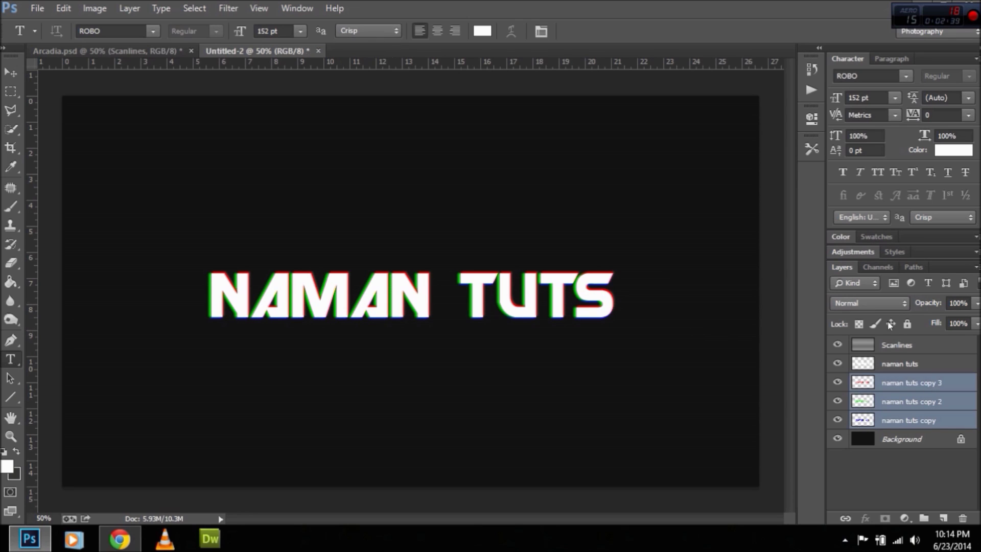
pyautogui.click(868, 303)
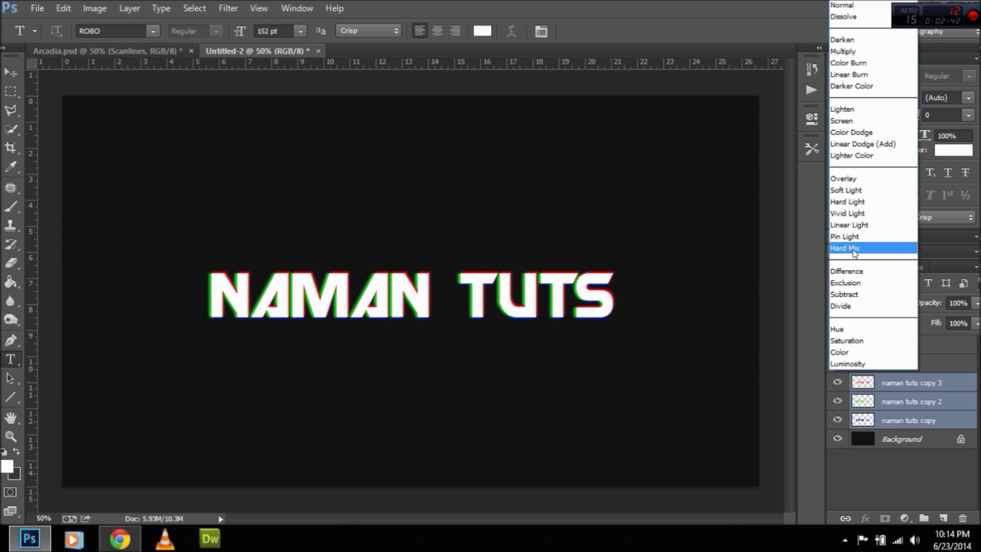
pyautogui.click(854, 284)
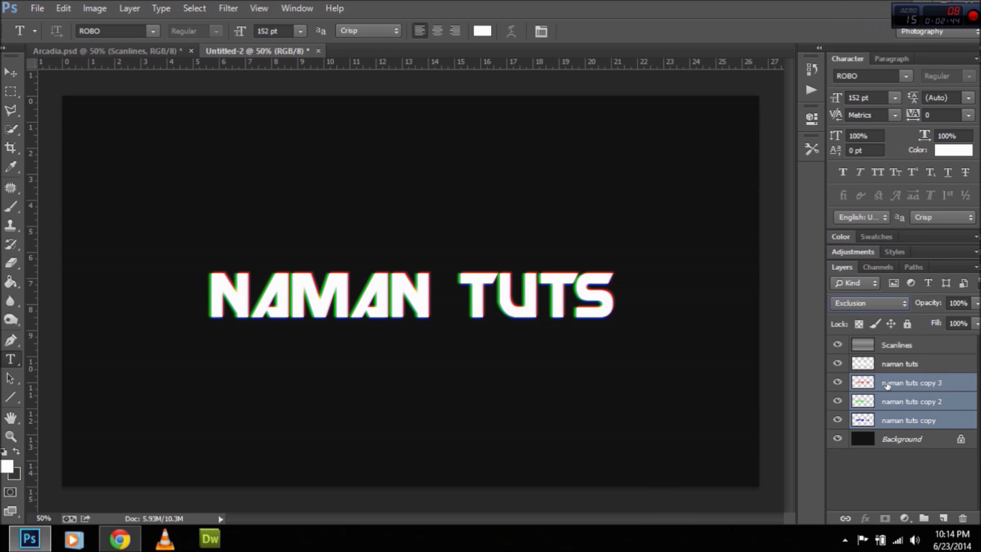
# Merge the white title and its three copies into one naman tuts layer.
pyautogui.rightClick(923, 403)
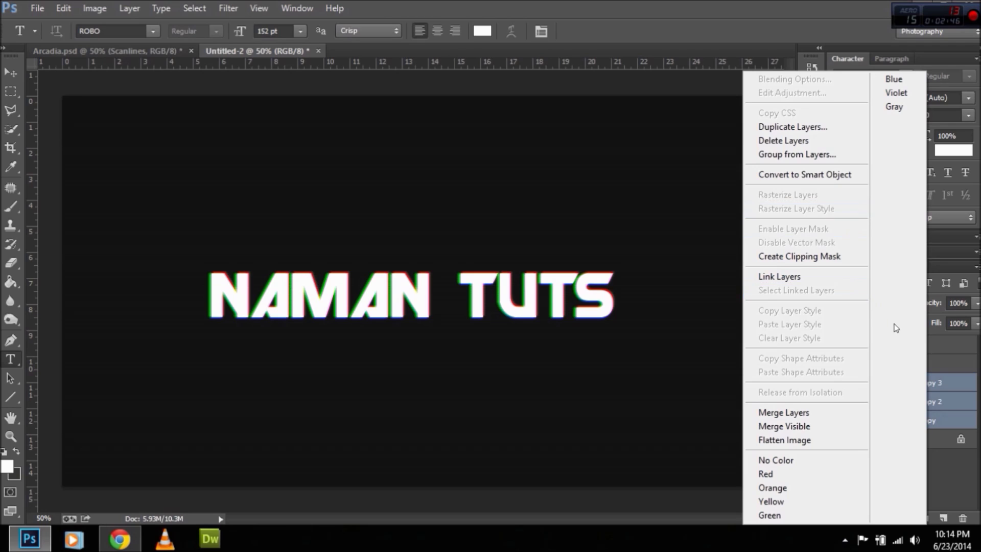
pyautogui.click(936, 356)
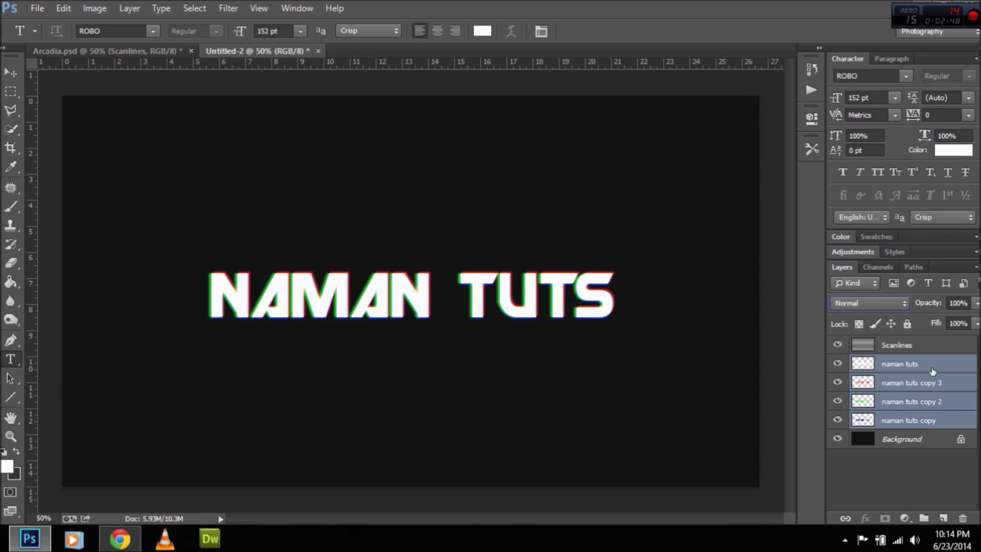
pyautogui.rightClick(933, 371)
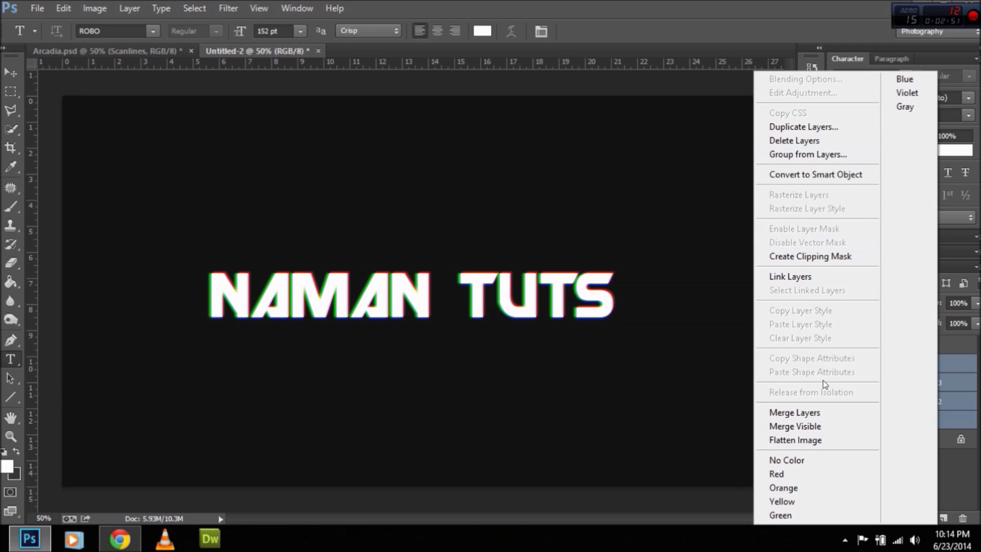
pyautogui.click(805, 412)
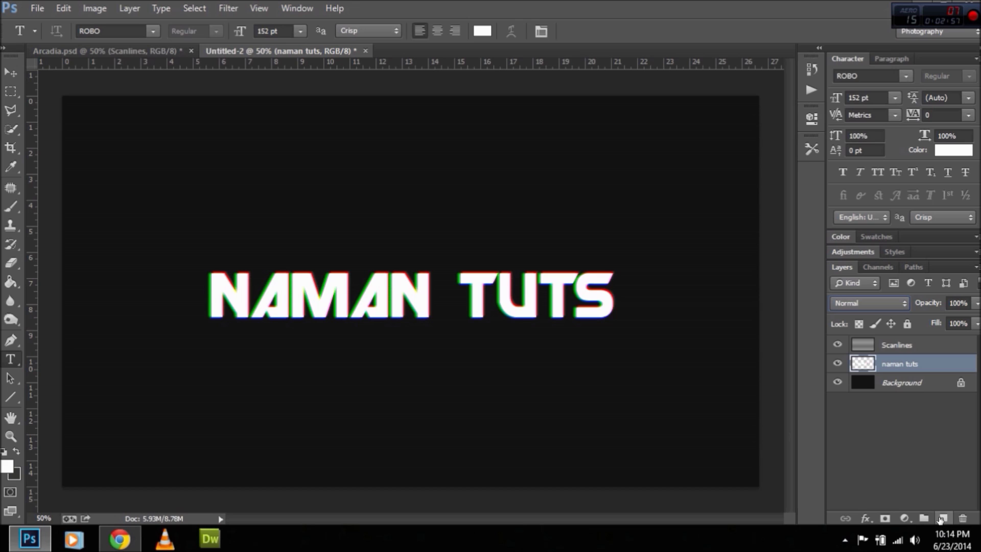
# Type a 'please subscribe' caption below the title in the Chub Gothic font.
pyautogui.click(285, 410)
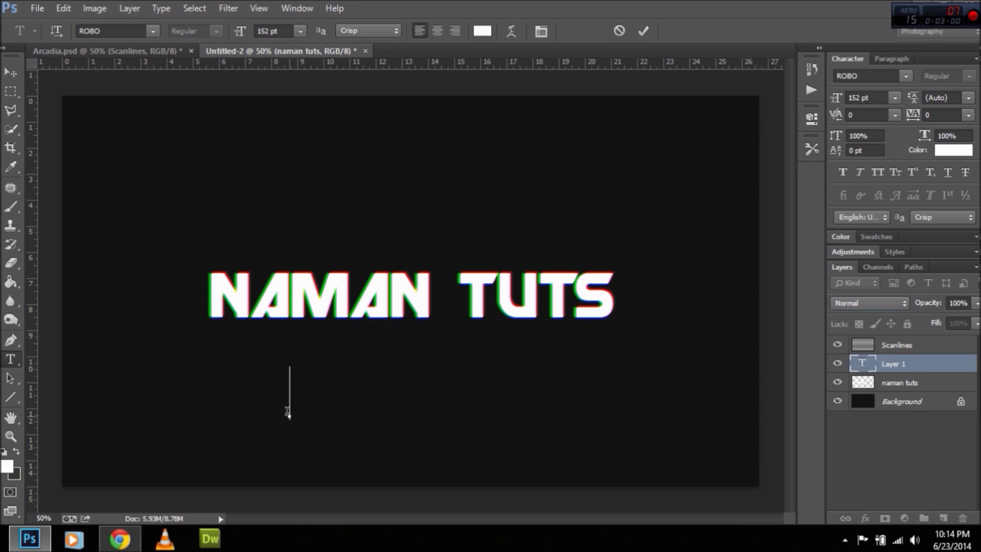
pyautogui.write('su')
pyautogui.press('BackSpace')
pyautogui.press('BackSpace')
pyautogui.write('p')
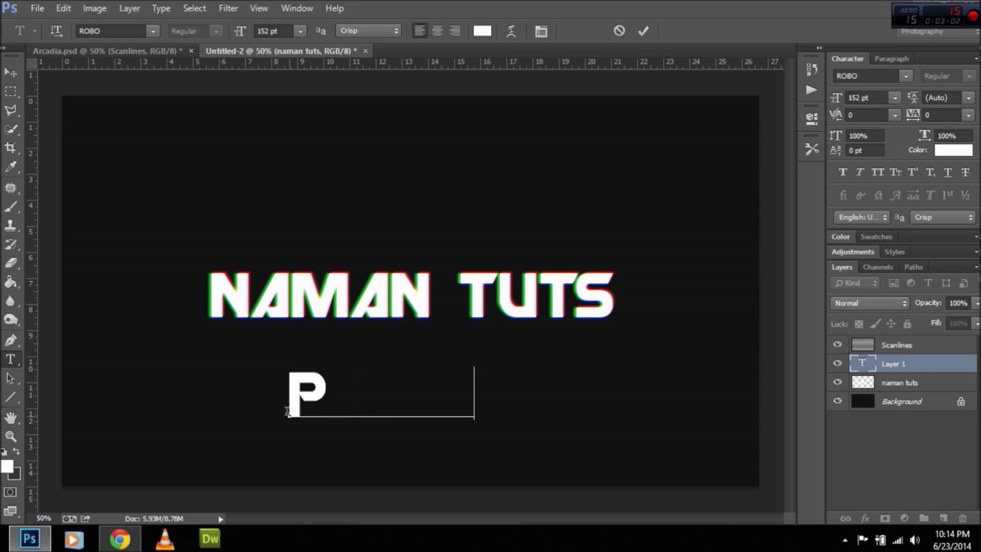
pyautogui.write('lease subscr')
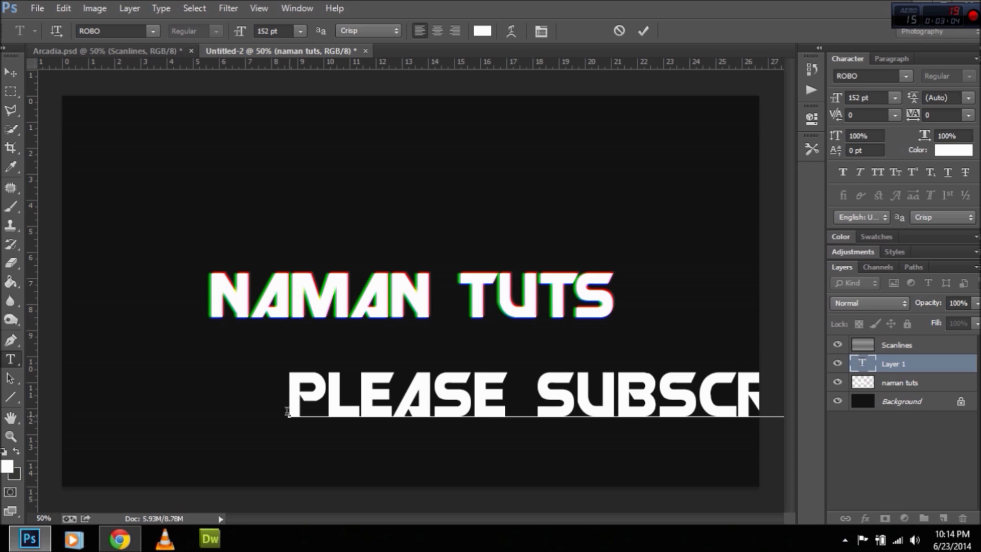
pyautogui.hotkey('ctrl', 'a')
pyautogui.write('c')
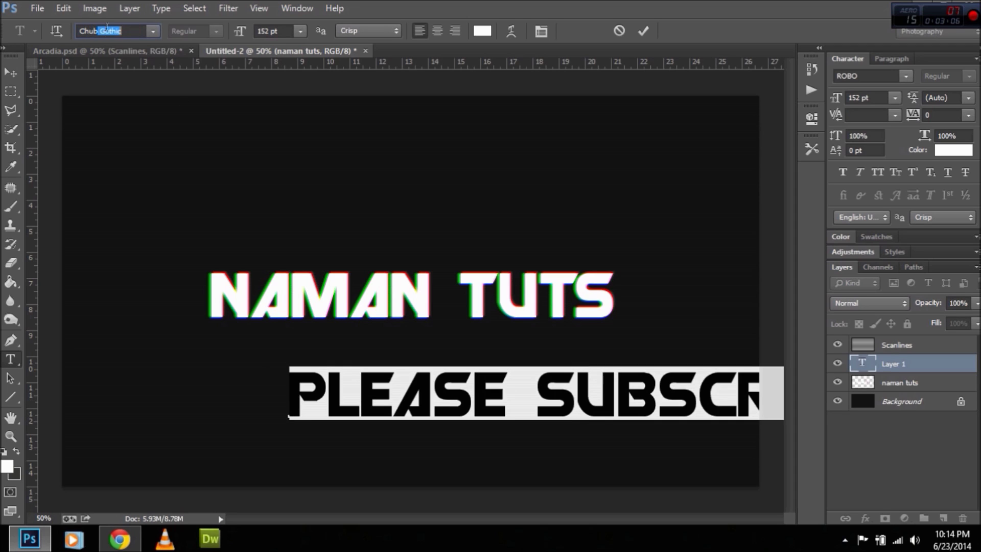
pyautogui.press('Return')
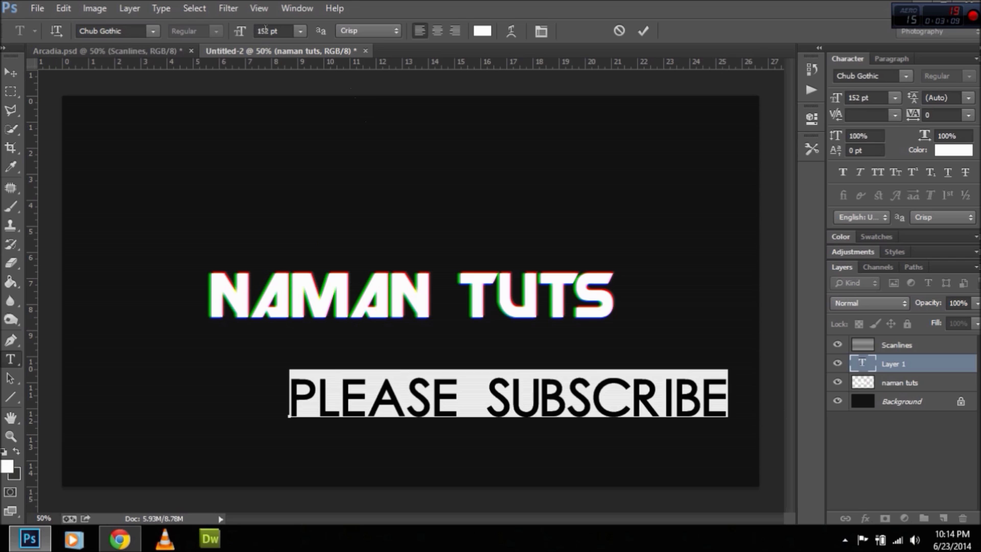
# Size the caption to 70 pt, commit it, and shift it slightly right.
pyautogui.click(265, 31)
pyautogui.write('1')
pyautogui.press('Return')
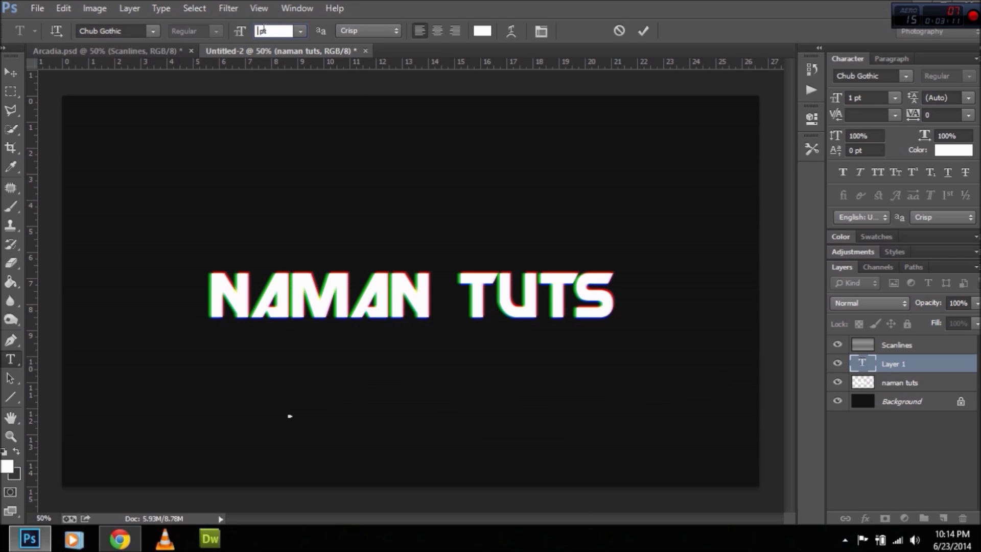
pyautogui.write('70')
pyautogui.press('Return')
pyautogui.hotkey('ctrl', 'Return')
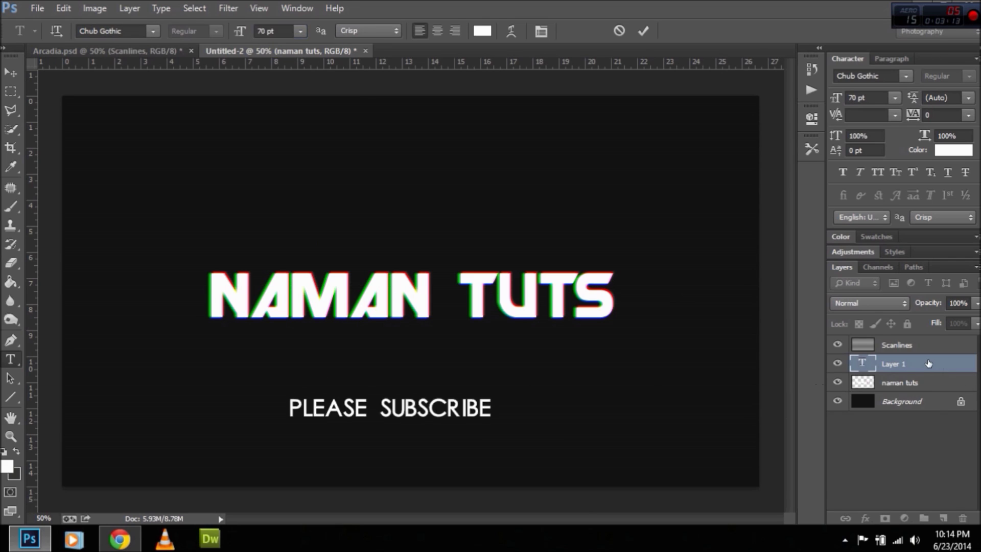
pyautogui.moveTo(492, 410); pyautogui.dragTo(512, 401)
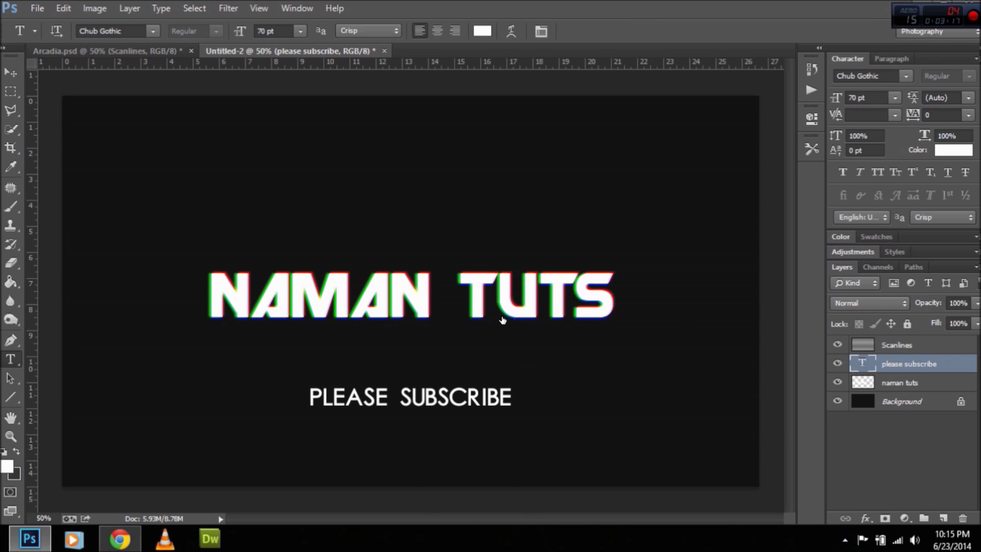
# Add an Outer Glow style to PLEASE SUBSCRIBE and reduce it to 50 pt.
pyautogui.click(571, 311)
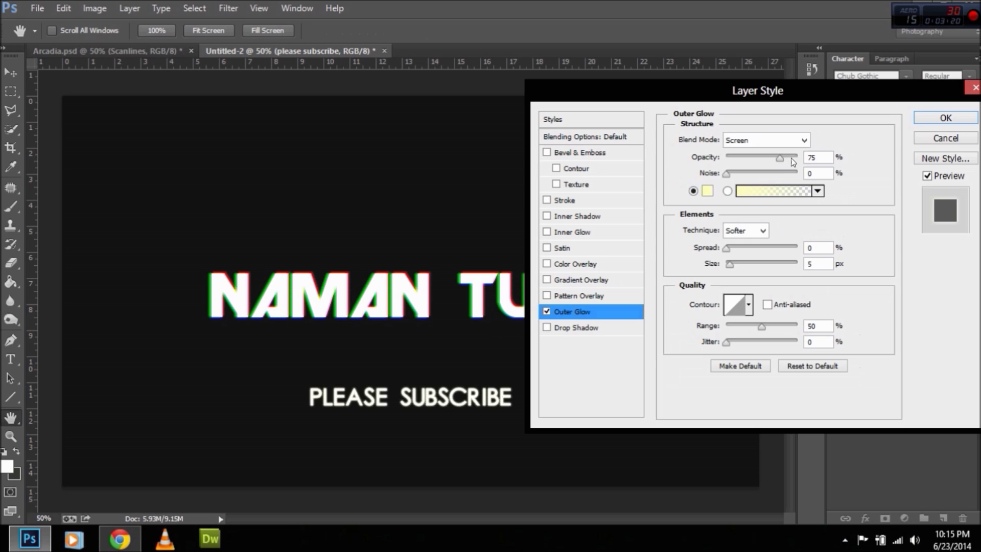
pyautogui.click(945, 118)
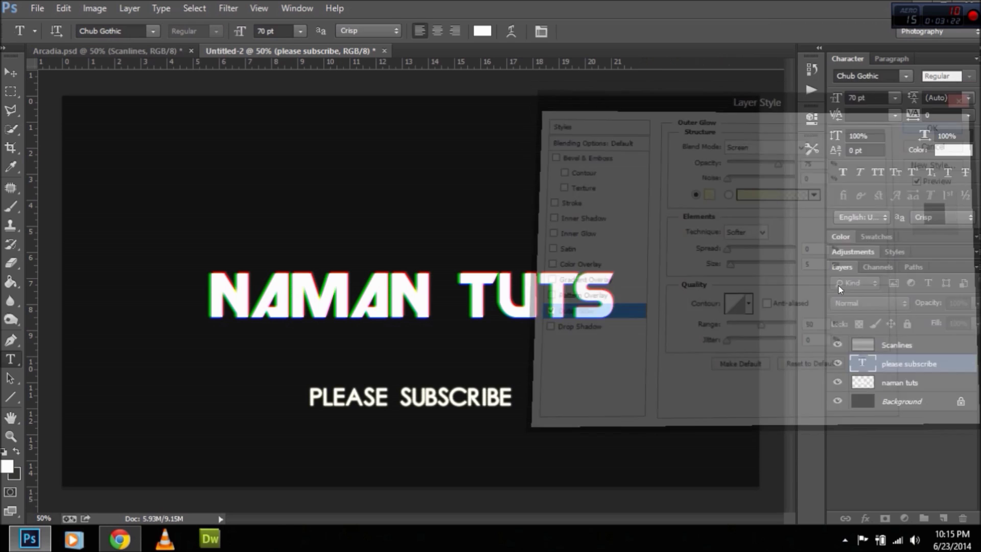
pyautogui.tripleClick(493, 397)
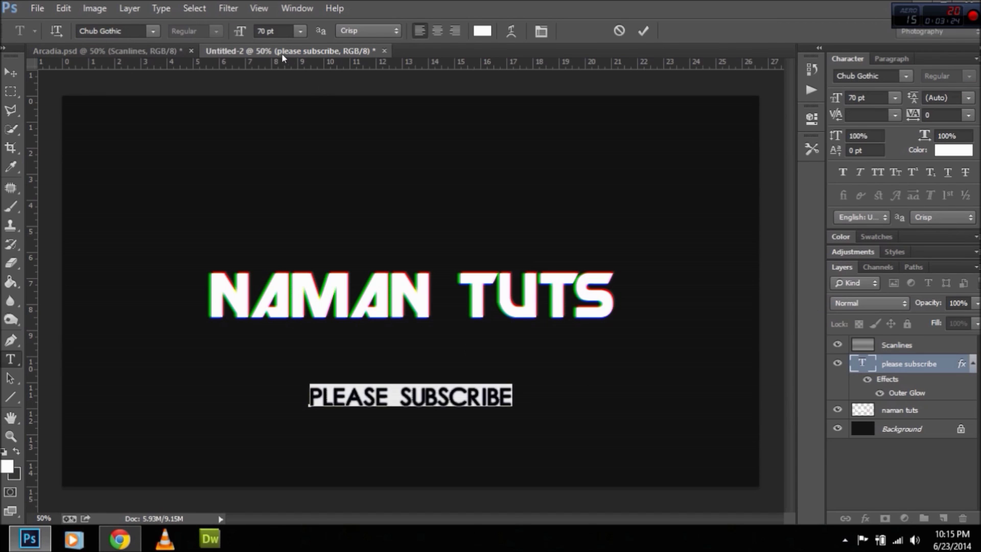
pyautogui.click(258, 31)
pyautogui.write('50')
pyautogui.press('Return')
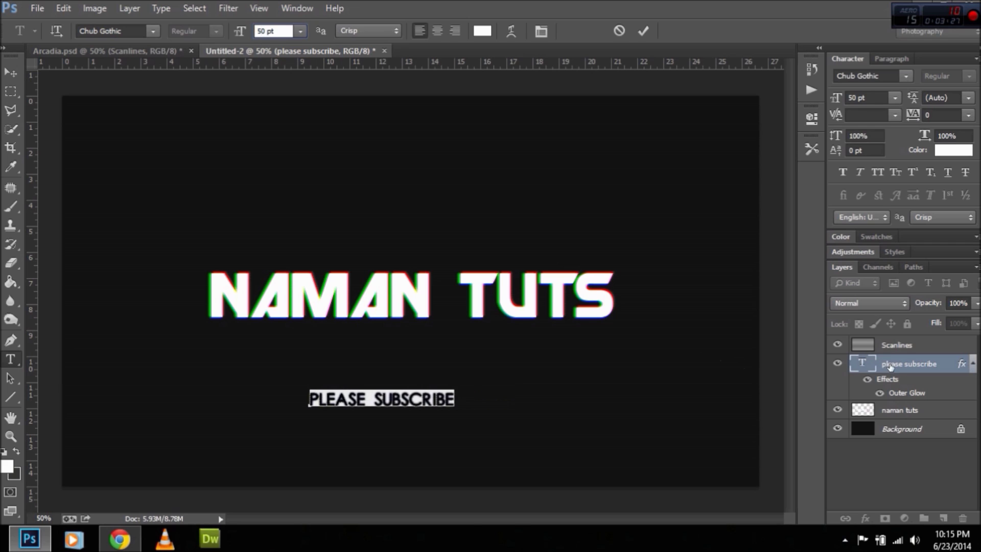
# Commit the resized caption and move it further right beneath the title.
pyautogui.click(890, 365)
pyautogui.moveTo(443, 397); pyautogui.dragTo(474, 399)
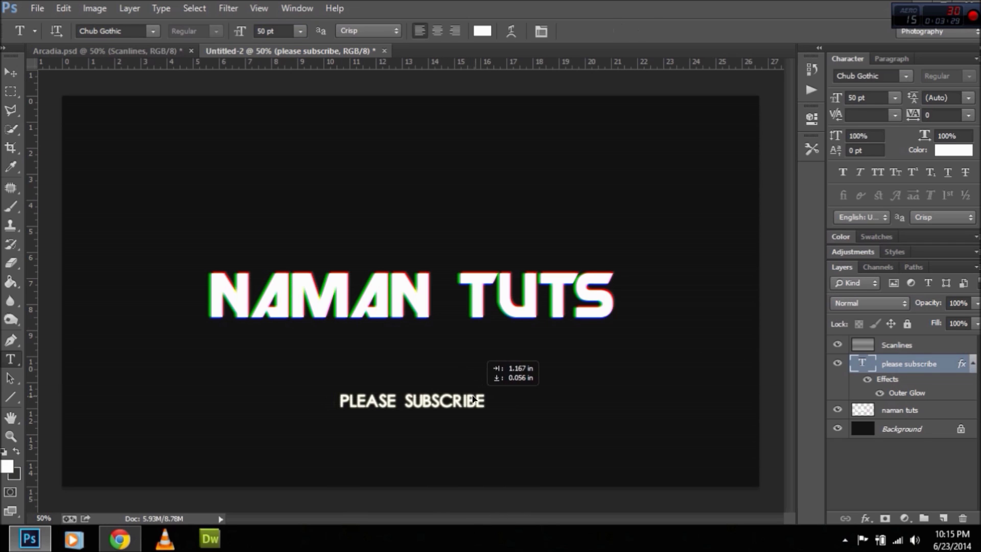
pyautogui.click(920, 409)
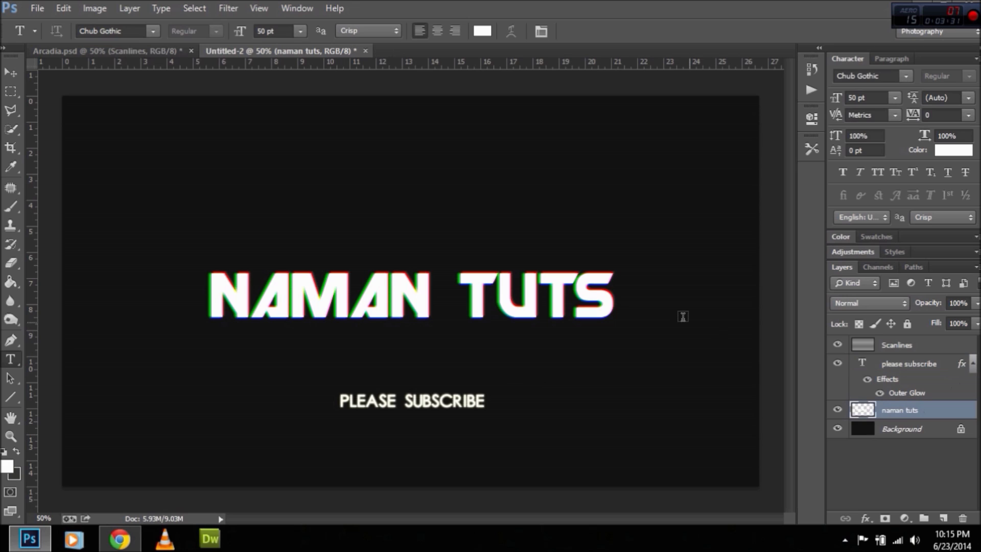
# On a new layer, select a thin full-width strip just below PLEASE SUBSCRIBE.
pyautogui.click(13, 94)
pyautogui.click(82, 95)
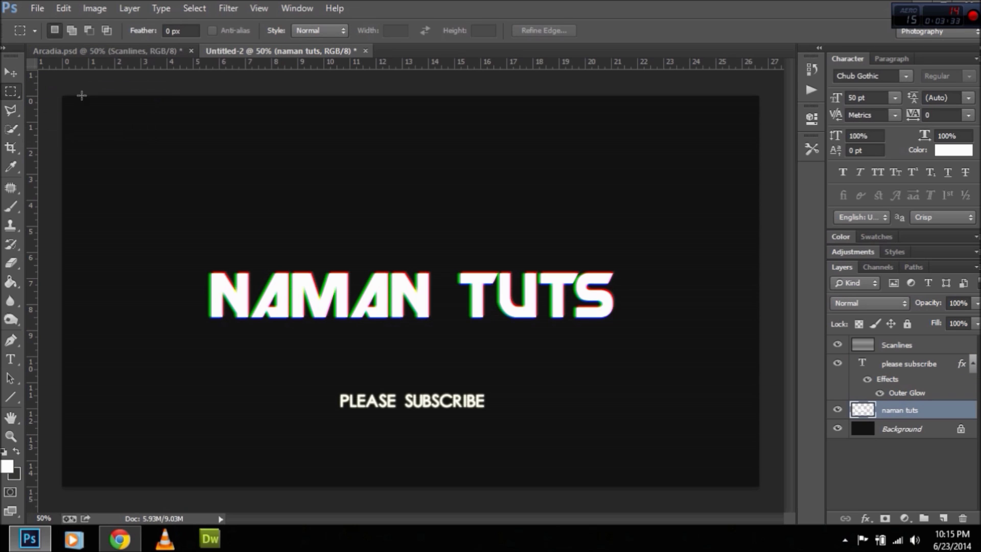
pyautogui.click(936, 519)
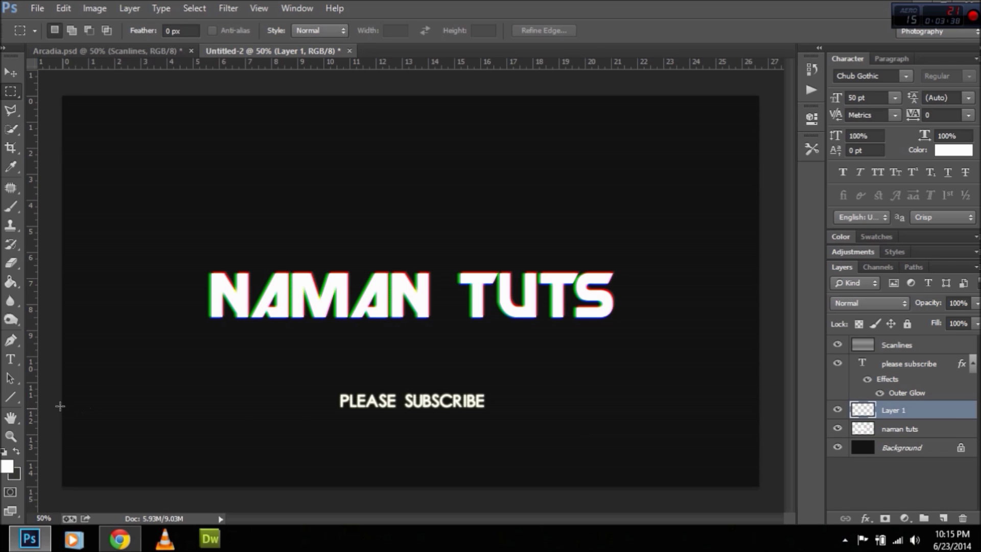
pyautogui.moveTo(62, 408); pyautogui.dragTo(742, 421)
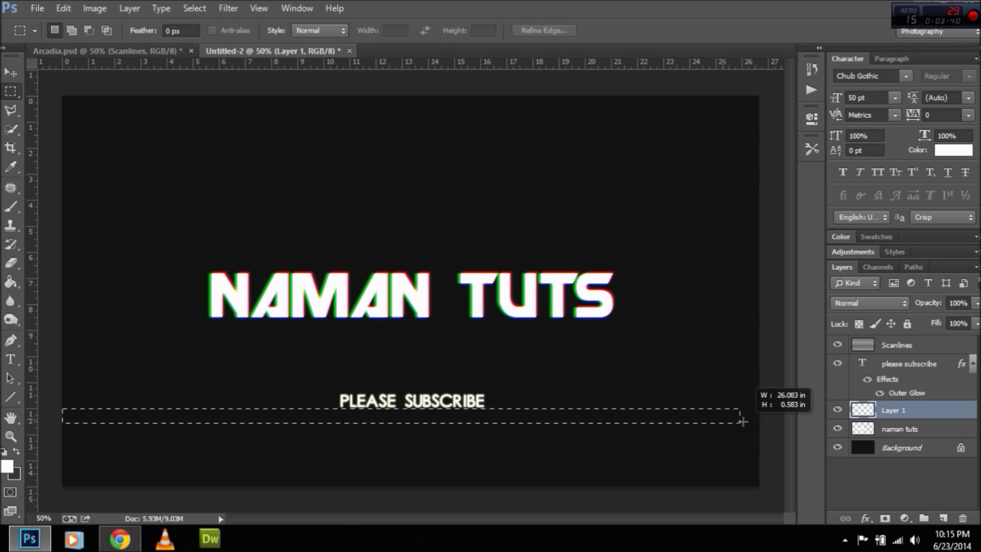
pyautogui.moveTo(742, 422); pyautogui.dragTo(759, 429)
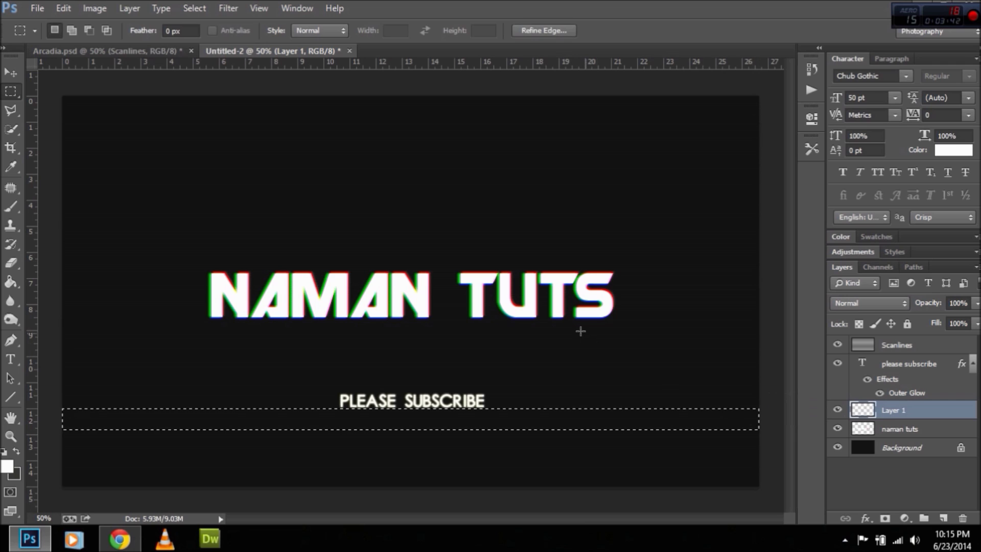
# Fill the selected strip with 50% Gray.
pyautogui.click(65, 8)
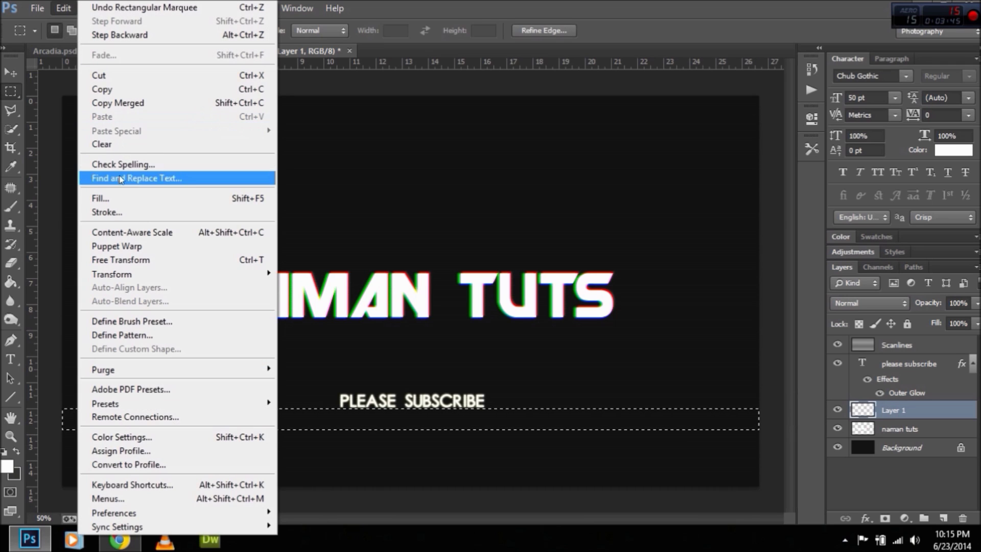
pyautogui.click(122, 198)
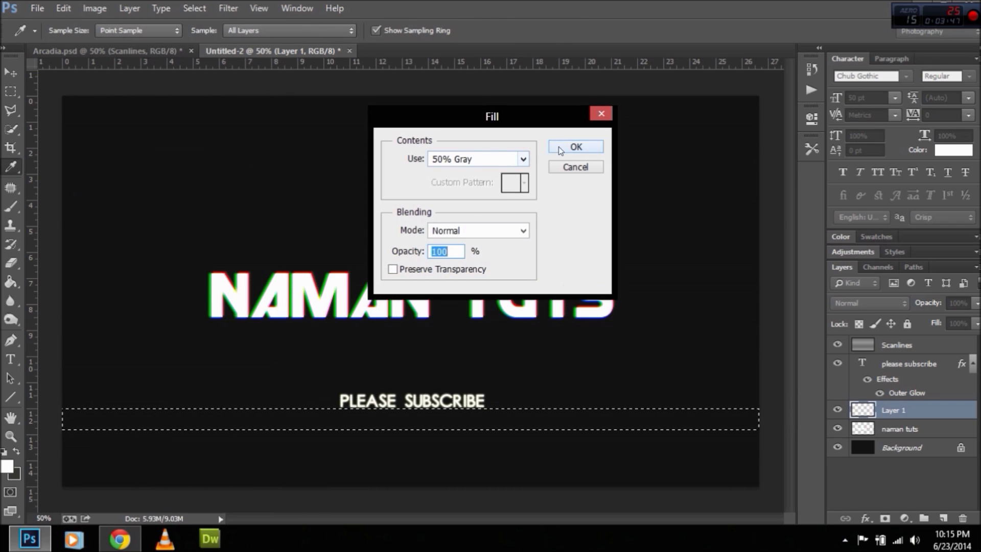
pyautogui.click(475, 159)
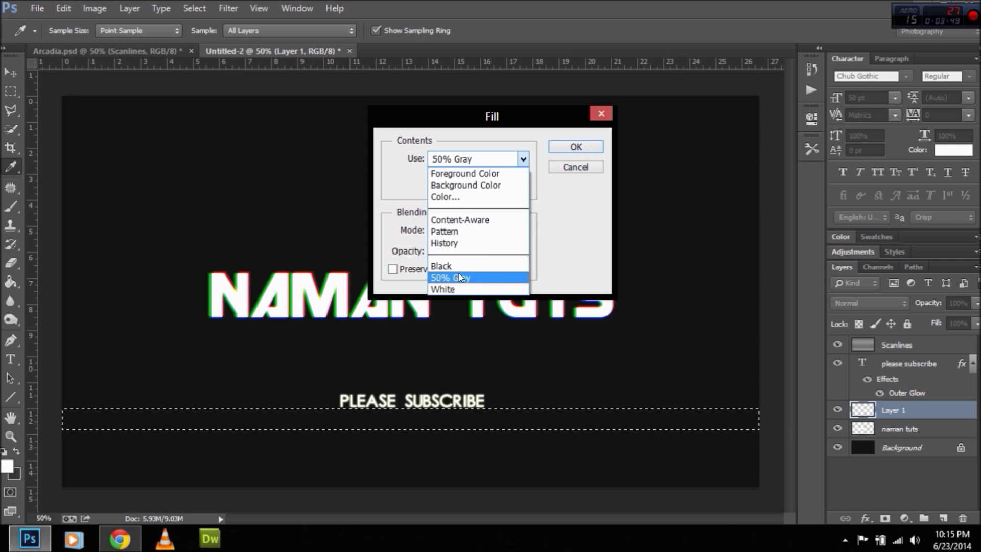
pyautogui.click(458, 274)
pyautogui.click(567, 151)
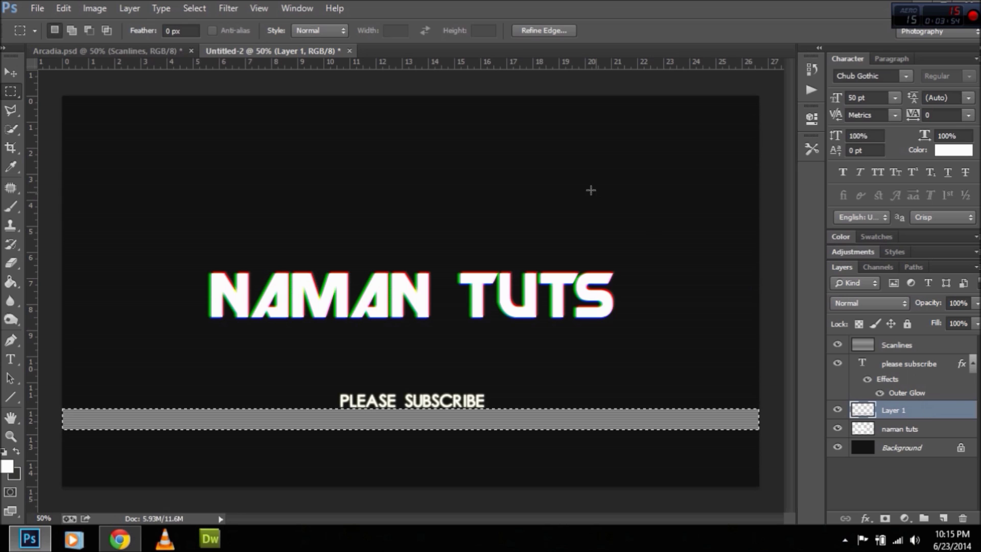
# Add 20% monochromatic Gaussian noise to the gray strip.
pyautogui.click(234, 7)
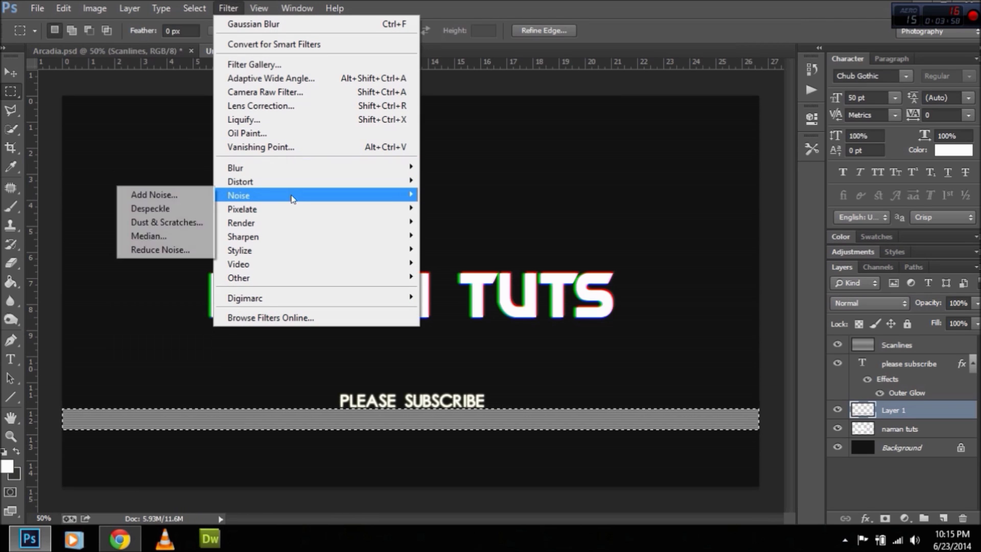
pyautogui.click(158, 194)
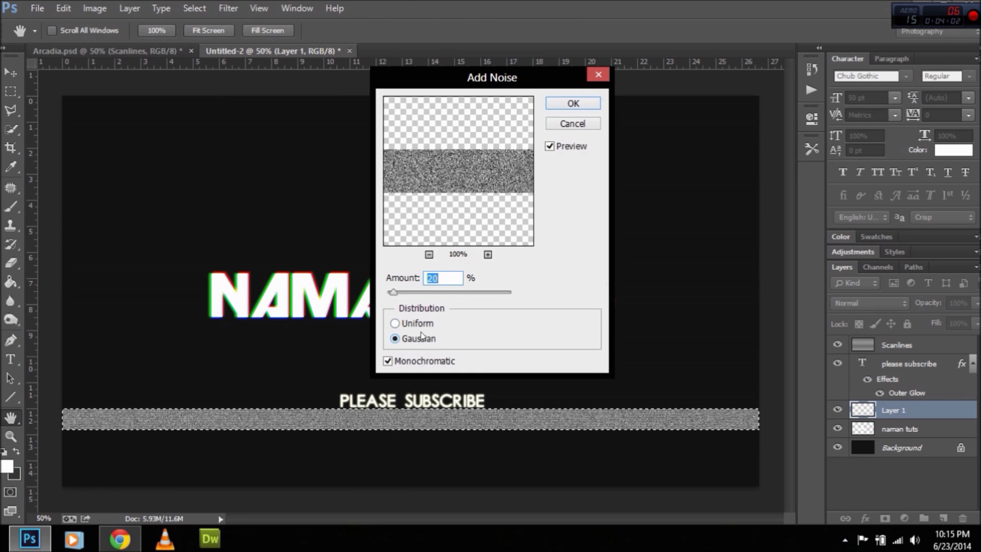
pyautogui.click(573, 103)
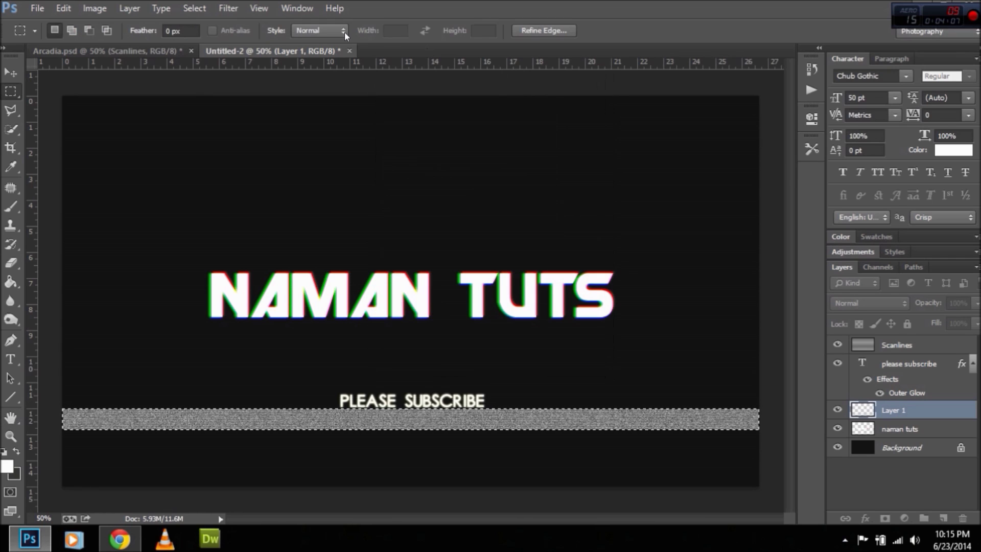
pyautogui.click(229, 8)
pyautogui.moveTo(317, 167)
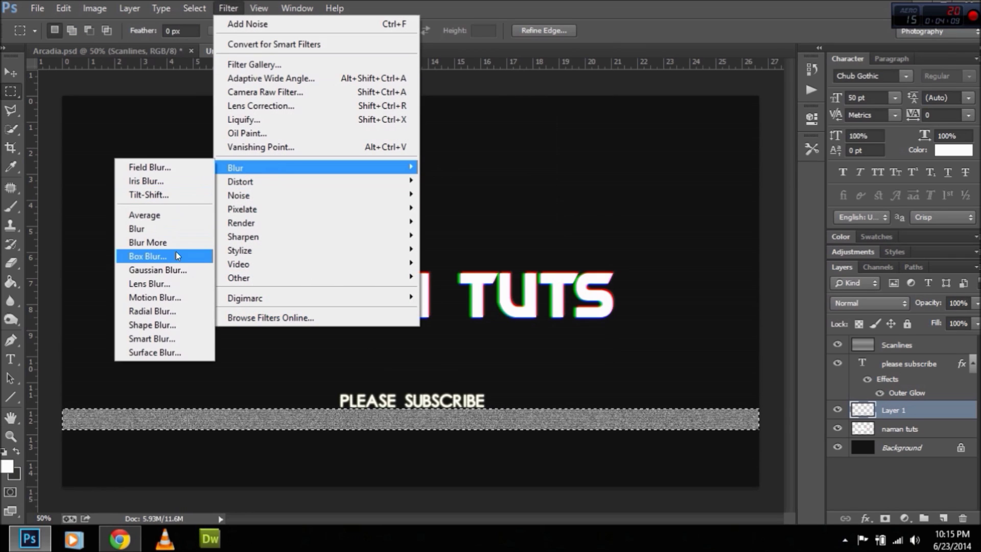
pyautogui.click(174, 268)
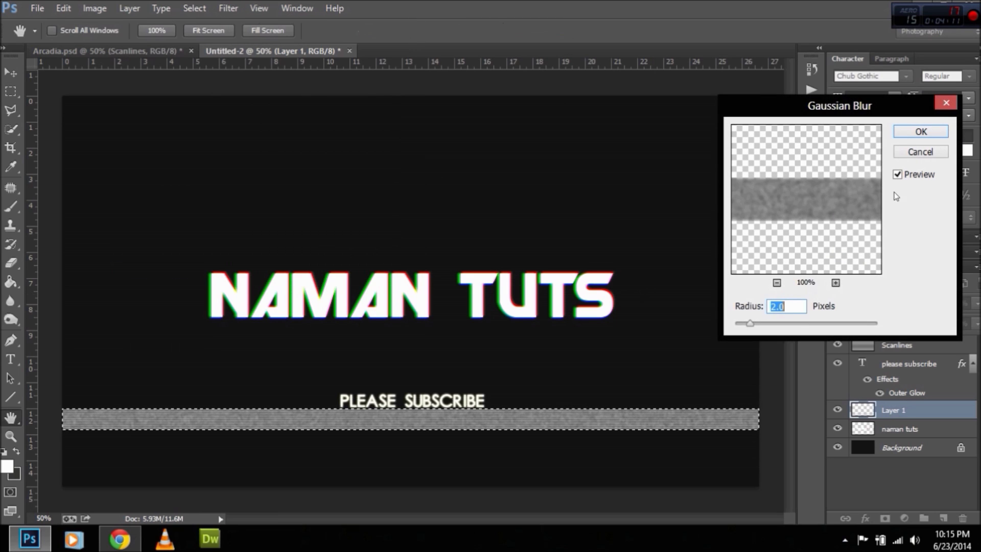
# Set the strip layer's blend mode to Hard Light.
pyautogui.click(919, 152)
pyautogui.click(874, 302)
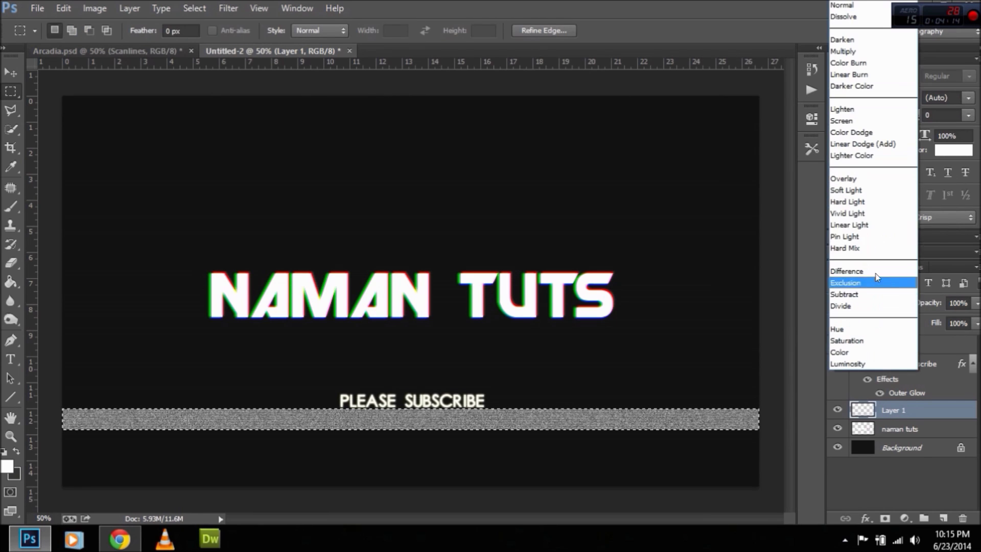
pyautogui.click(858, 202)
# Blur the strip with a 0.8-pixel Gaussian Blur, then deselect it.
pyautogui.click(229, 8)
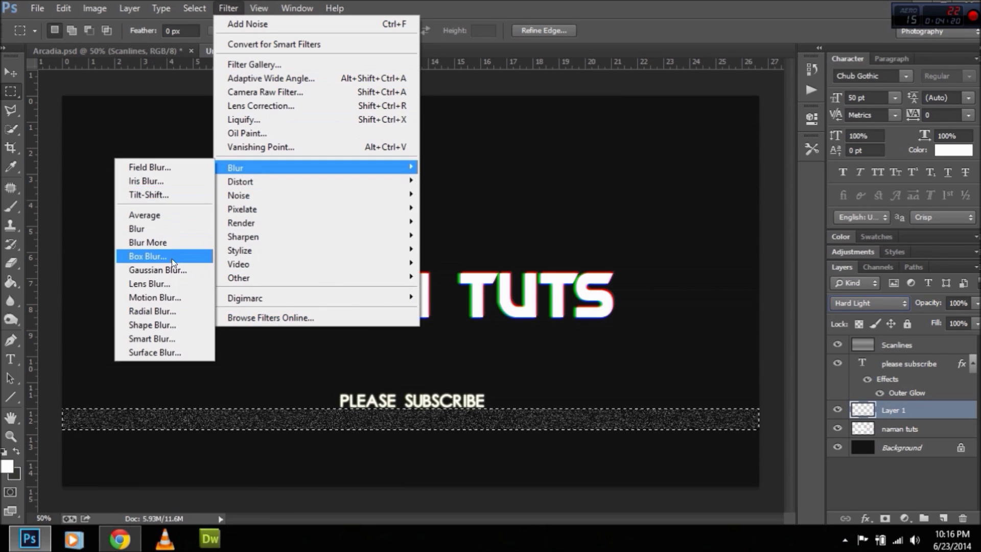
pyautogui.click(178, 269)
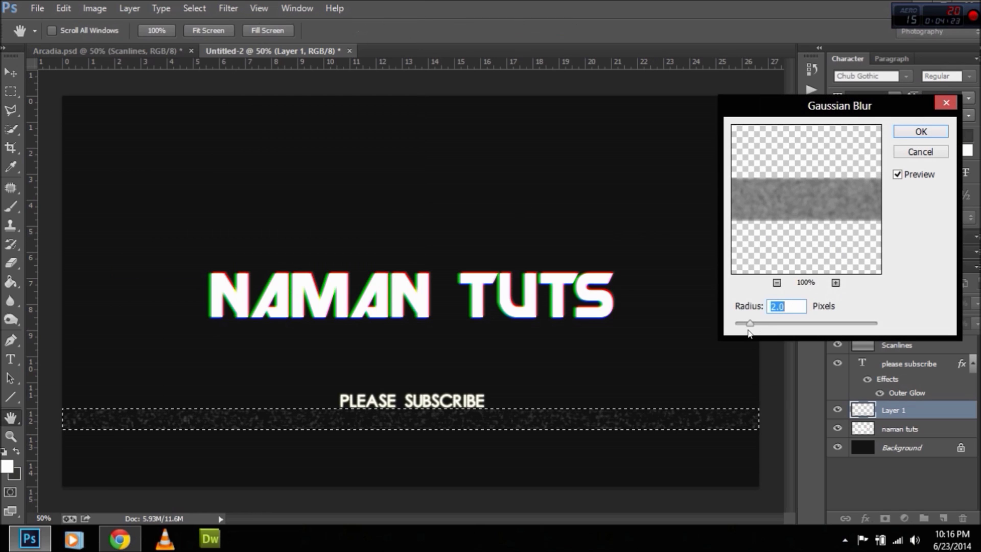
pyautogui.moveTo(750, 324); pyautogui.dragTo(737, 324)
pyautogui.click(908, 135)
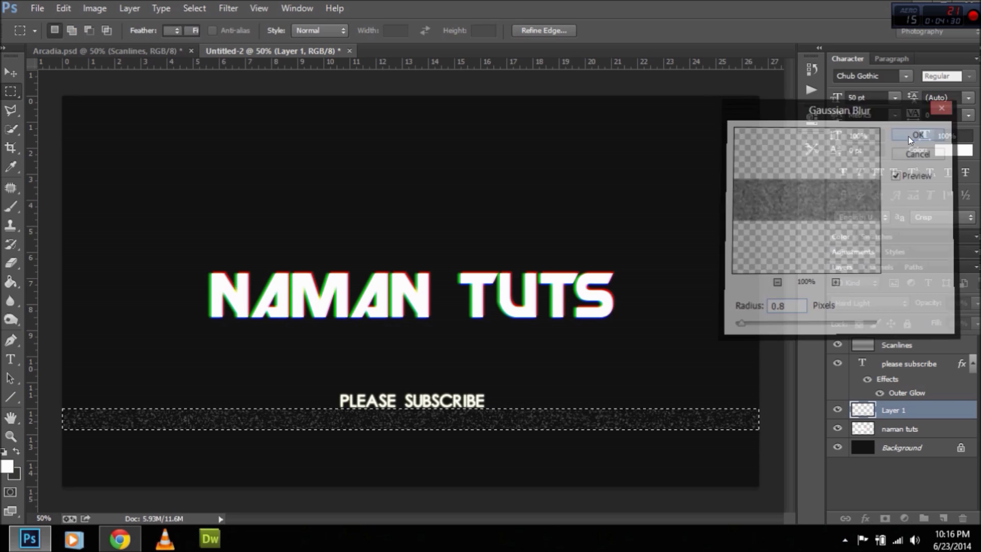
pyautogui.rightClick(700, 422)
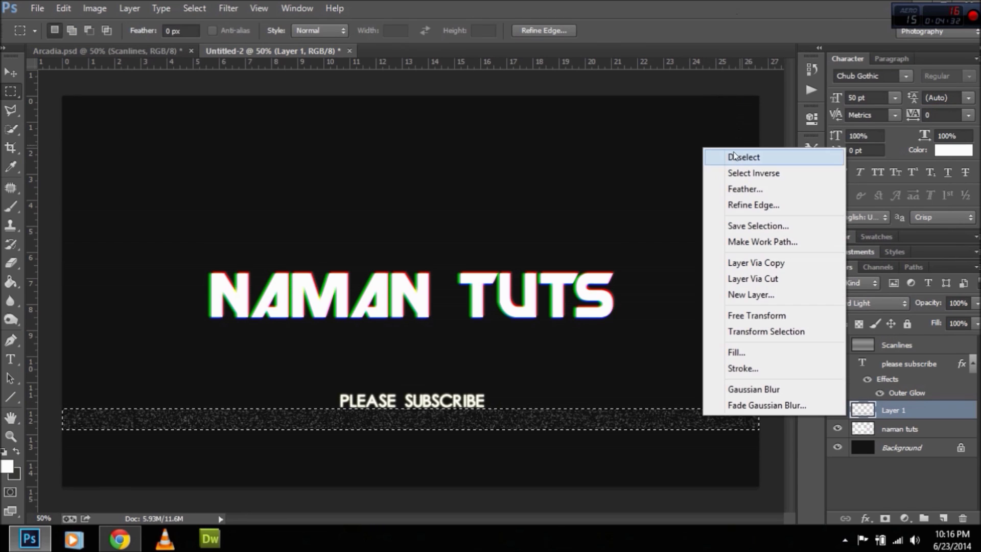
pyautogui.click(755, 157)
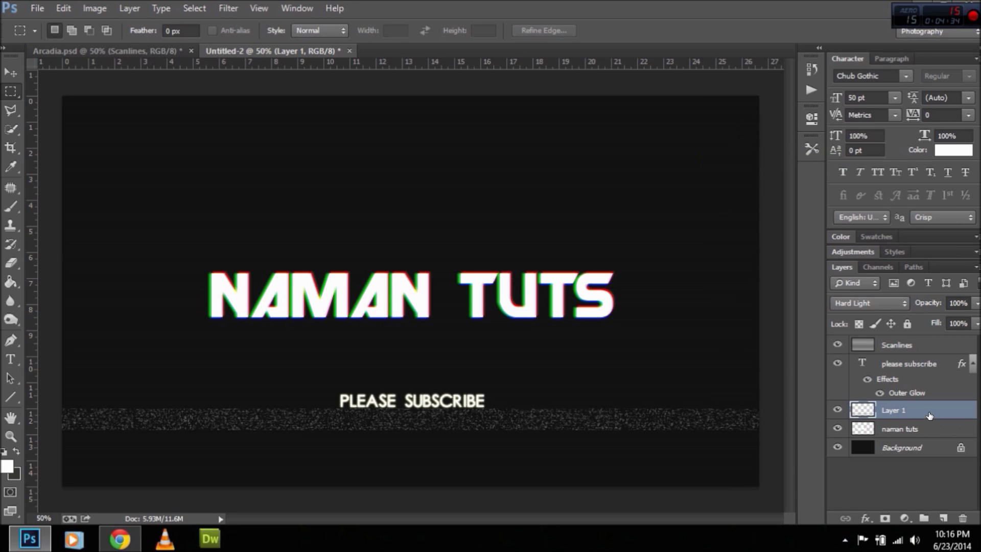
# Create Layer 2 below naman tuts and fill it with 50% gray.
pyautogui.click(942, 517)
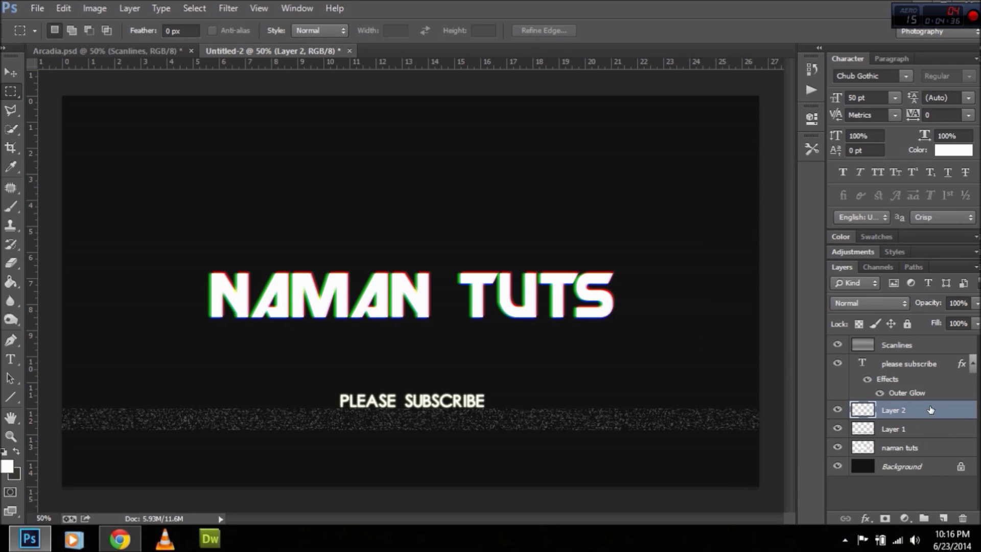
pyautogui.moveTo(927, 409); pyautogui.dragTo(924, 416)
pyautogui.moveTo(924, 417); pyautogui.dragTo(917, 452)
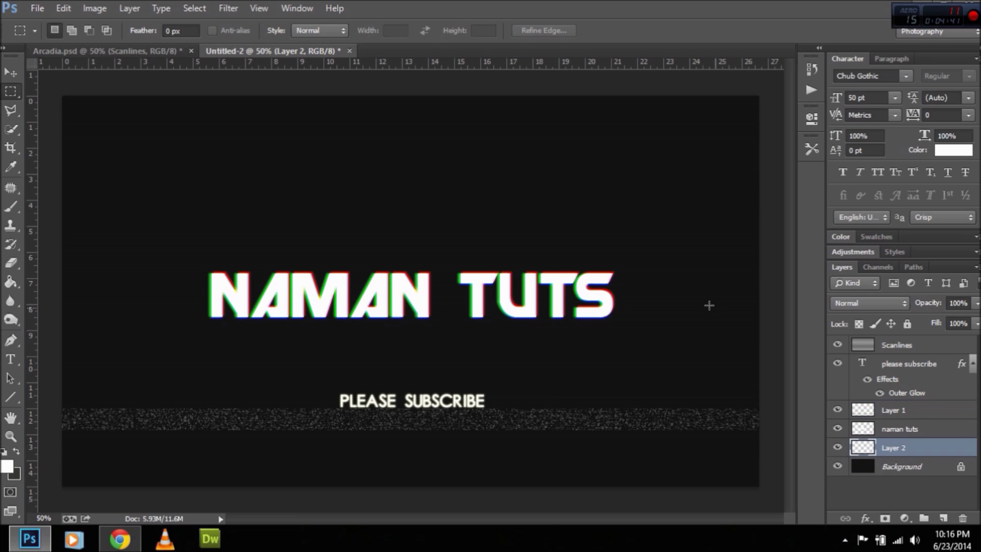
pyautogui.click(94, 7)
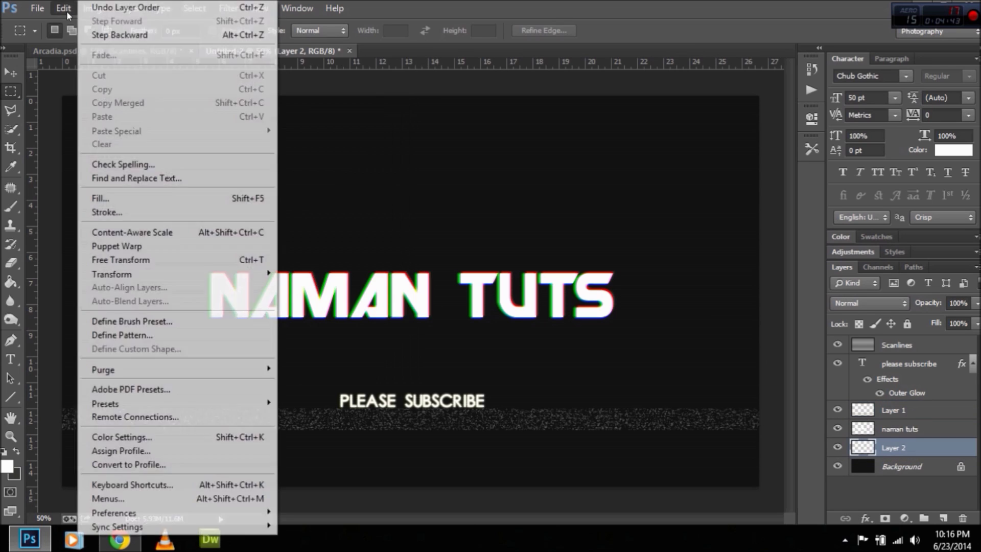
pyautogui.click(147, 199)
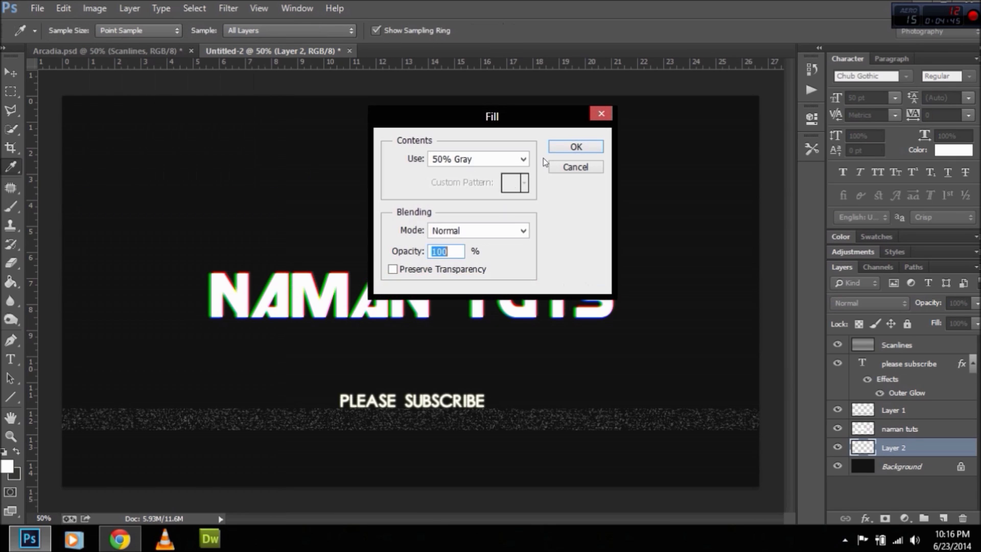
pyautogui.click(566, 150)
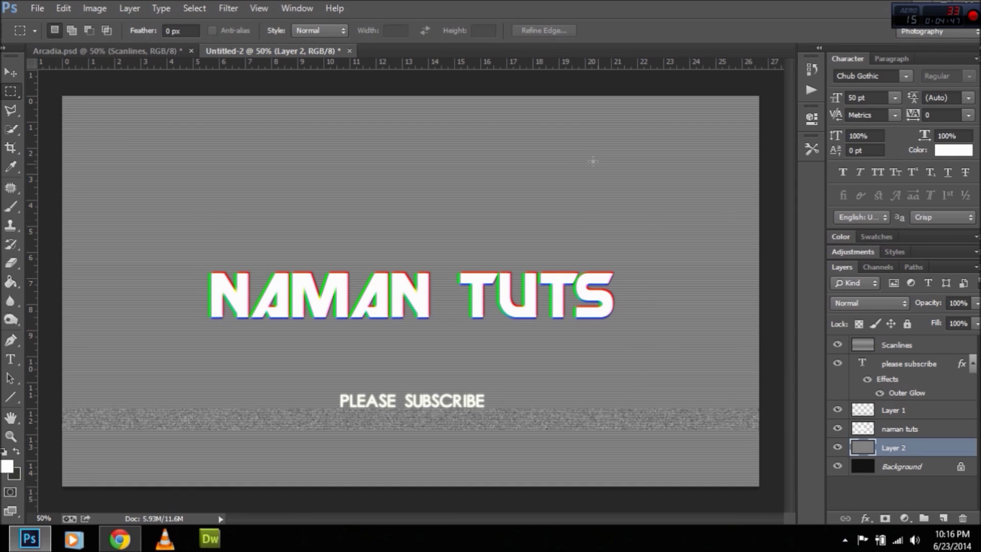
# Add 16% colour noise to Layer 2 and blend it in Overlay mode.
pyautogui.click(229, 8)
pyautogui.moveTo(240, 195)
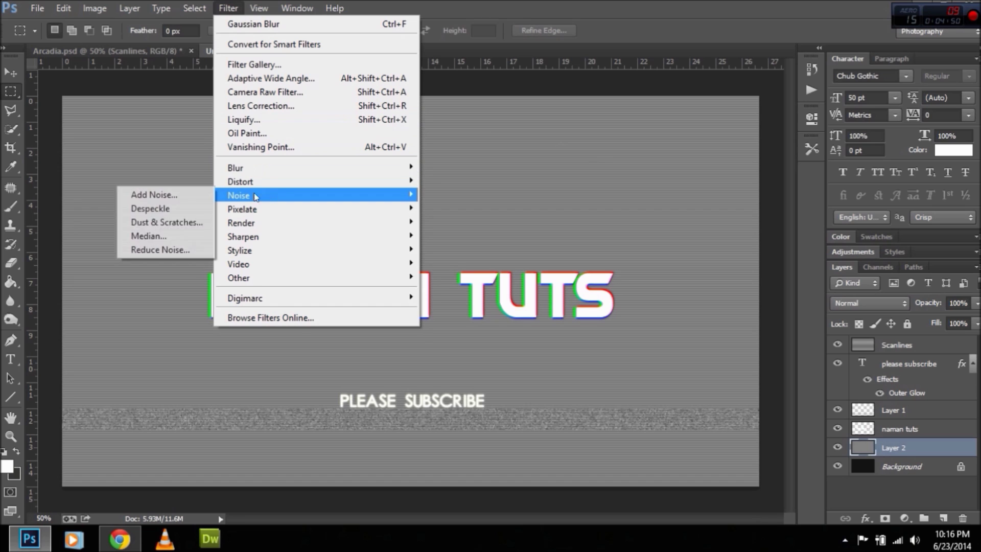
pyautogui.click(176, 195)
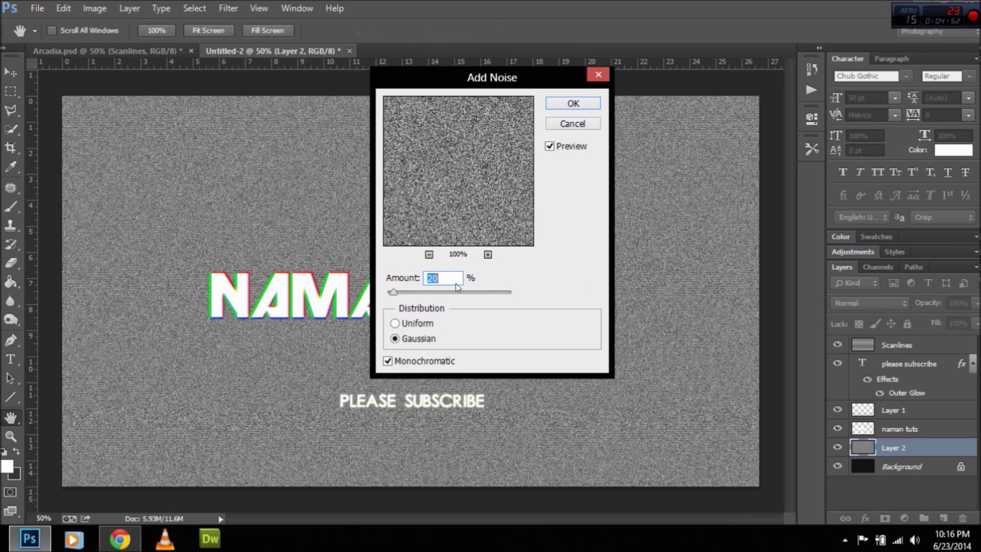
pyautogui.write('16')
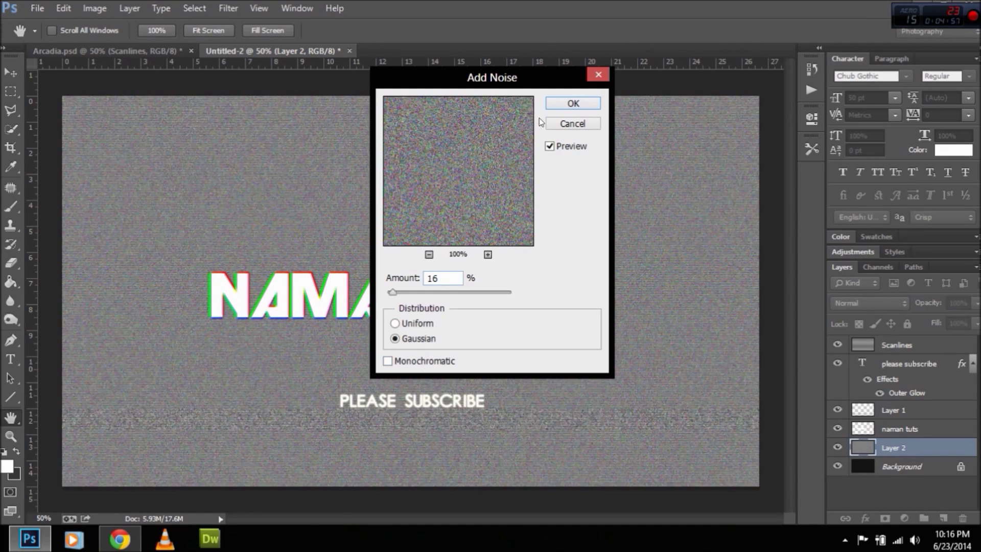
pyautogui.click(573, 103)
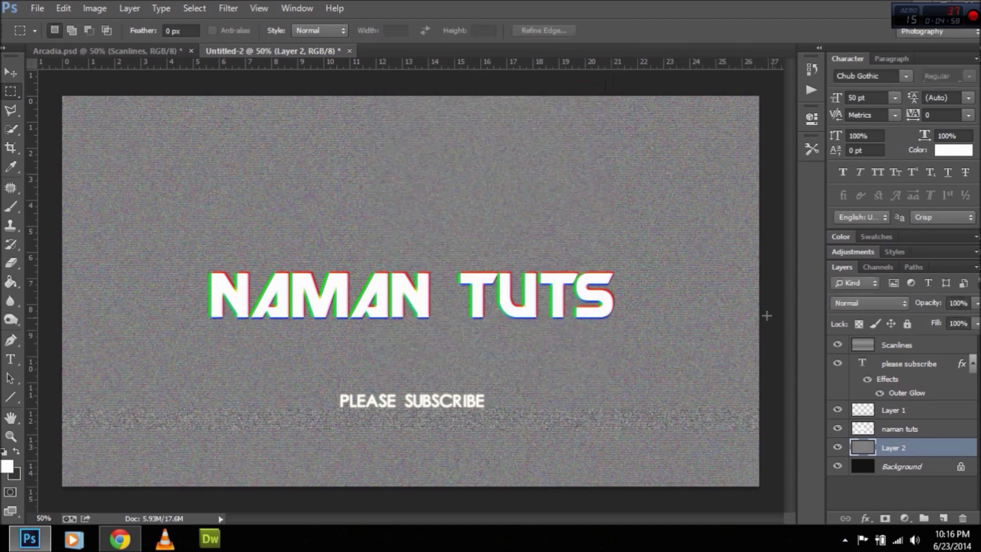
pyautogui.click(887, 306)
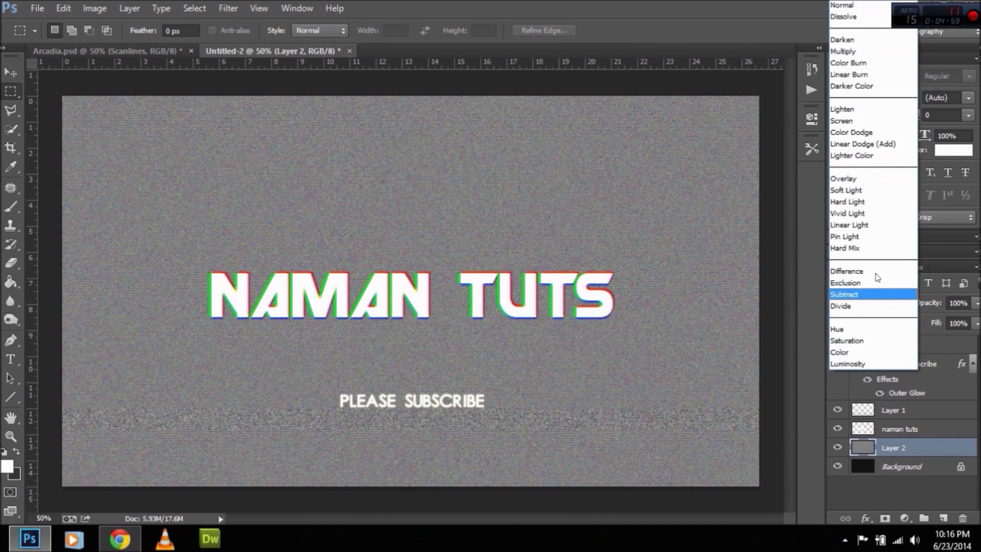
pyautogui.click(858, 180)
# Duplicate the noise band into a squashed thinner stripe, then copy it higher on the canvas.
pyautogui.click(917, 416)
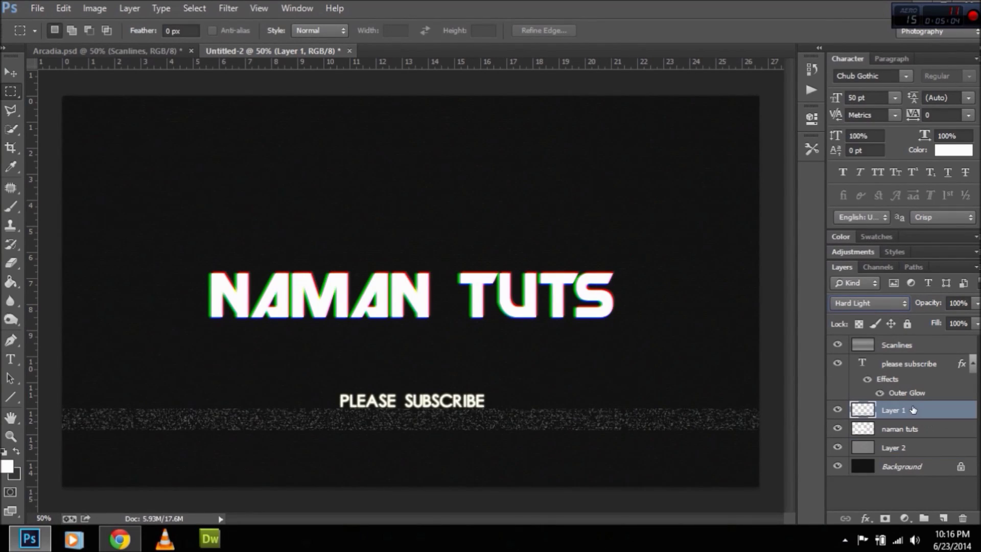
pyautogui.hotkey('ctrl', 'j')
pyautogui.hotkey('ctrl', 't')
pyautogui.moveTo(410, 430); pyautogui.dragTo(410, 444)
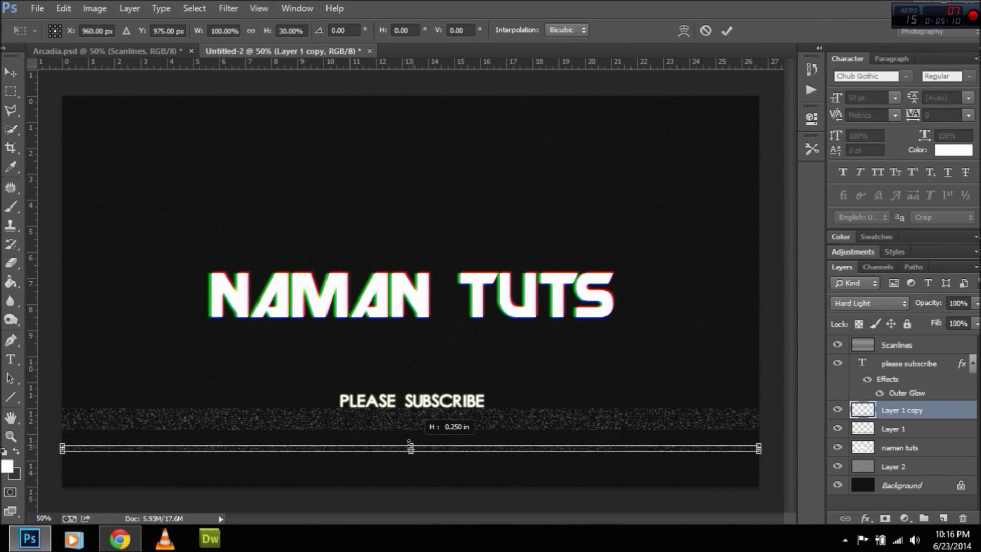
pyautogui.press('Return')
pyautogui.hotkey('ctrl', 'j')
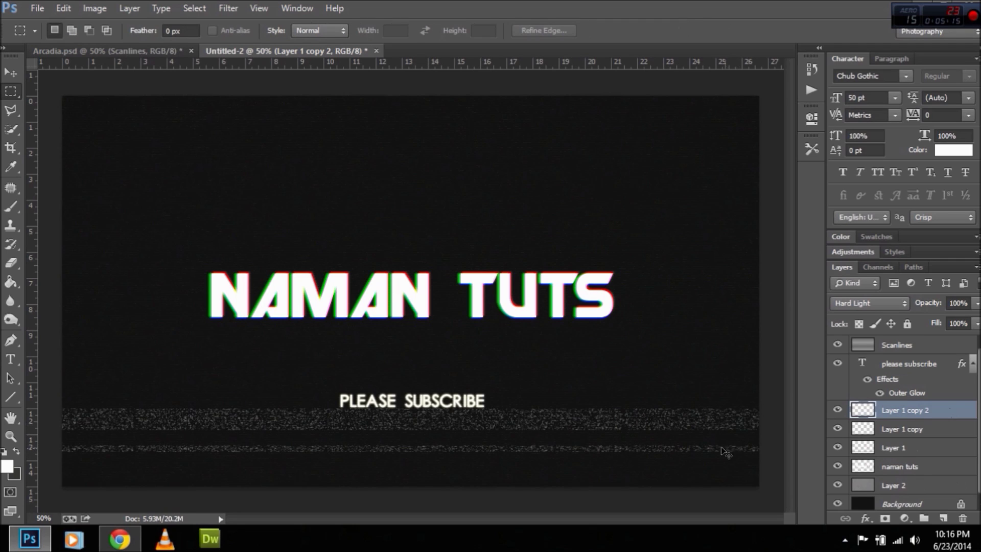
pyautogui.moveTo(727, 425); pyautogui.dragTo(729, 397)
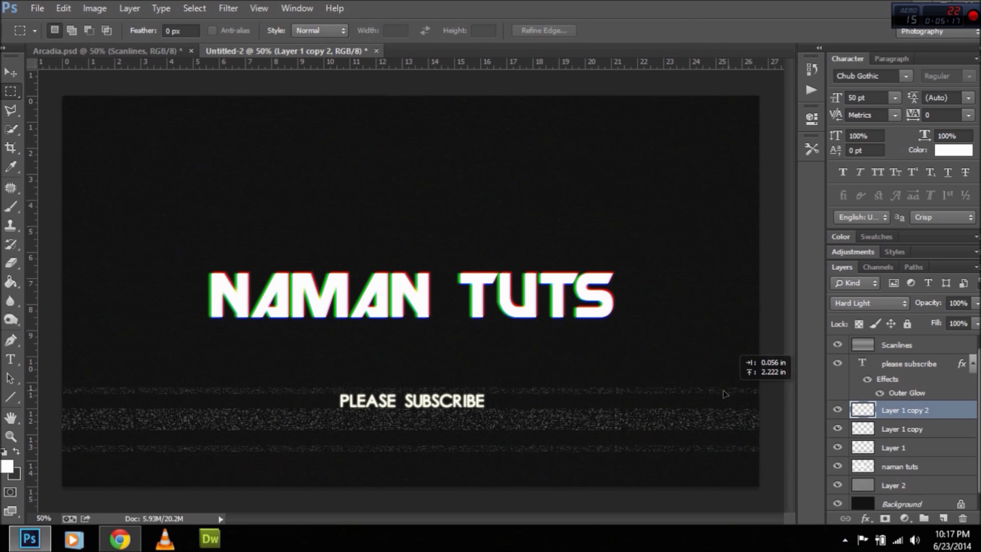
pyautogui.click(941, 518)
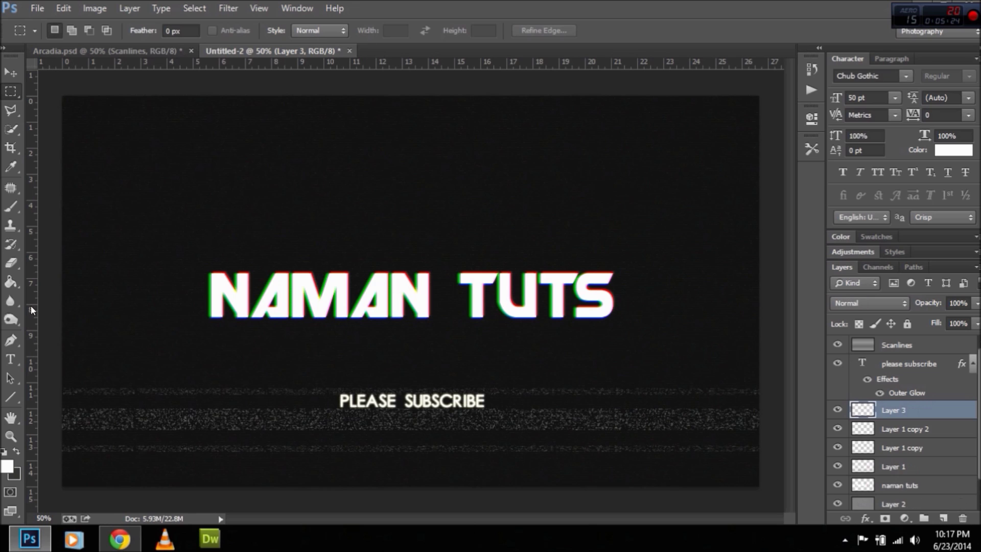
pyautogui.moveTo(909, 409); pyautogui.dragTo(963, 518)
# Cut the lower half of the NAMAN TUTS text onto its own layer.
pyautogui.click(899, 462)
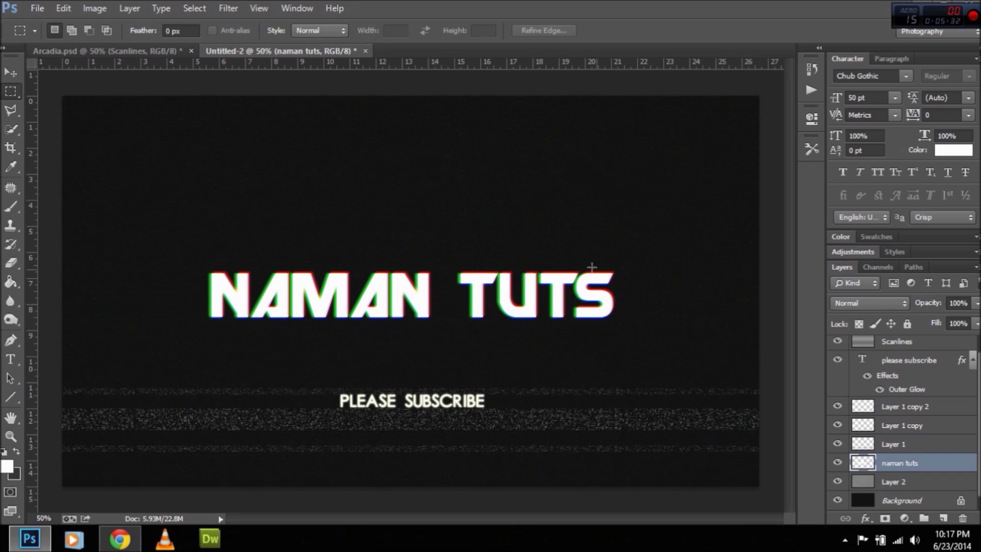
pyautogui.rightClick(11, 94)
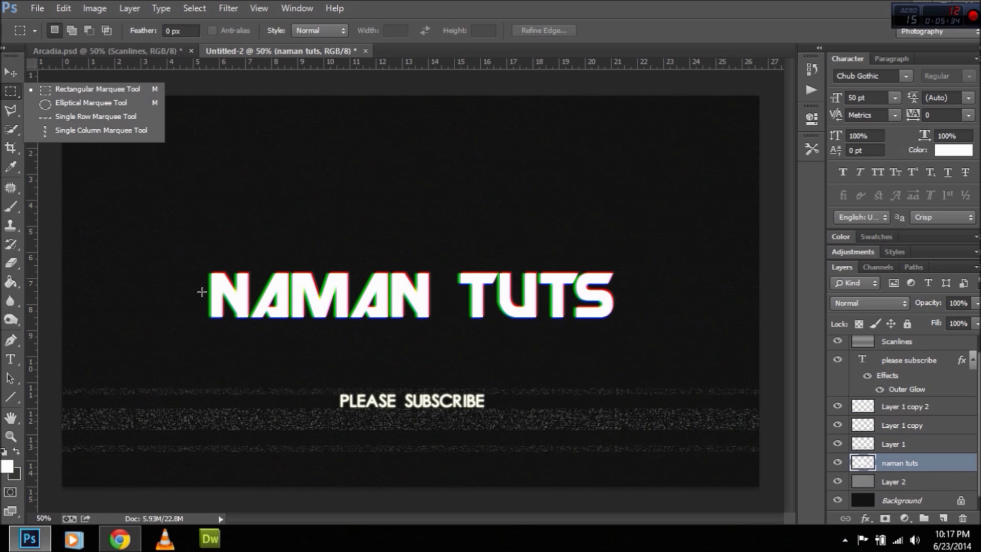
pyautogui.moveTo(205, 293); pyautogui.dragTo(626, 332)
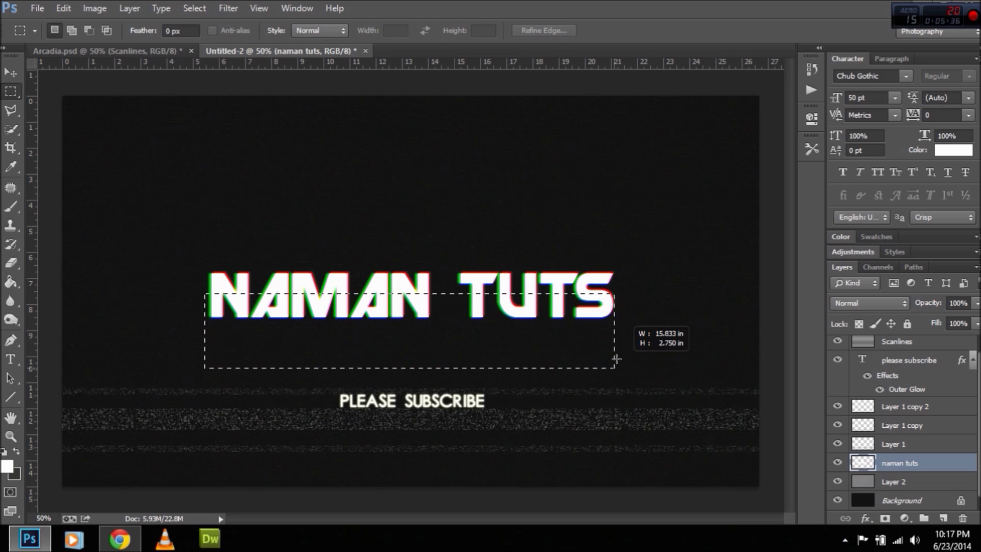
pyautogui.moveTo(626, 332); pyautogui.dragTo(617, 327)
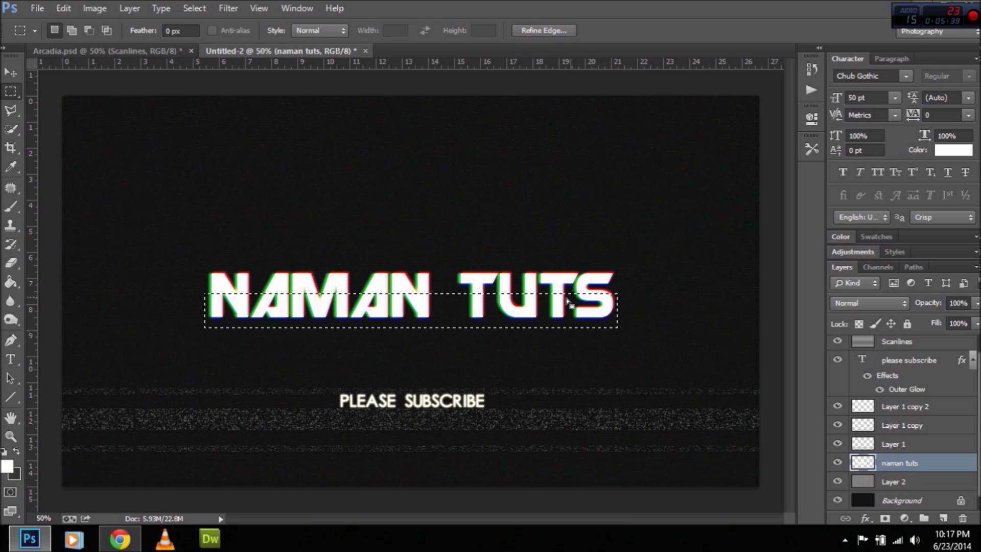
pyautogui.rightClick(568, 302)
pyautogui.click(618, 165)
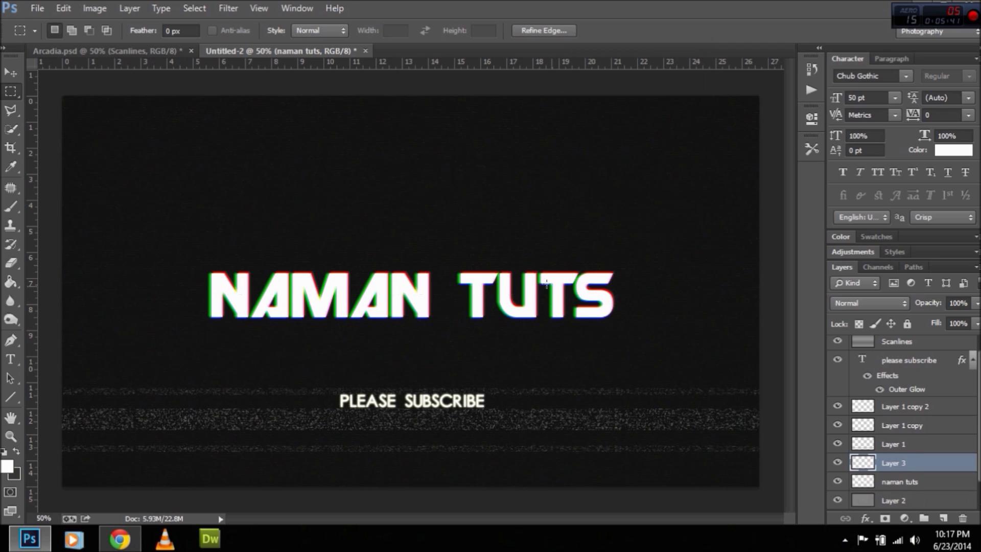
# Rename the layers 'bottom' and 'above', placing bottom beneath above.
pyautogui.doubleClick(904, 462)
pyautogui.write('bottom')
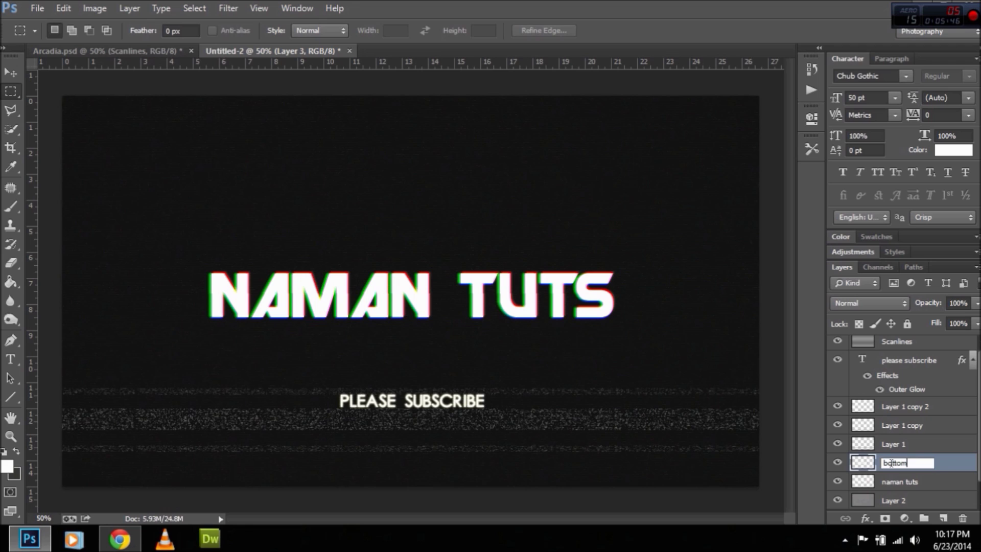
pyautogui.press('Return')
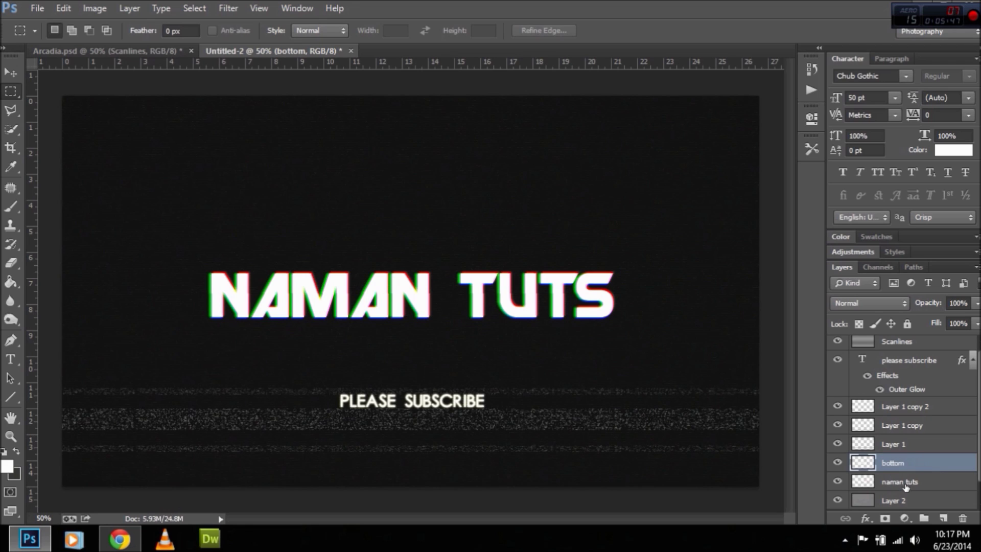
pyautogui.doubleClick(905, 482)
pyautogui.write('above')
pyautogui.press('Return')
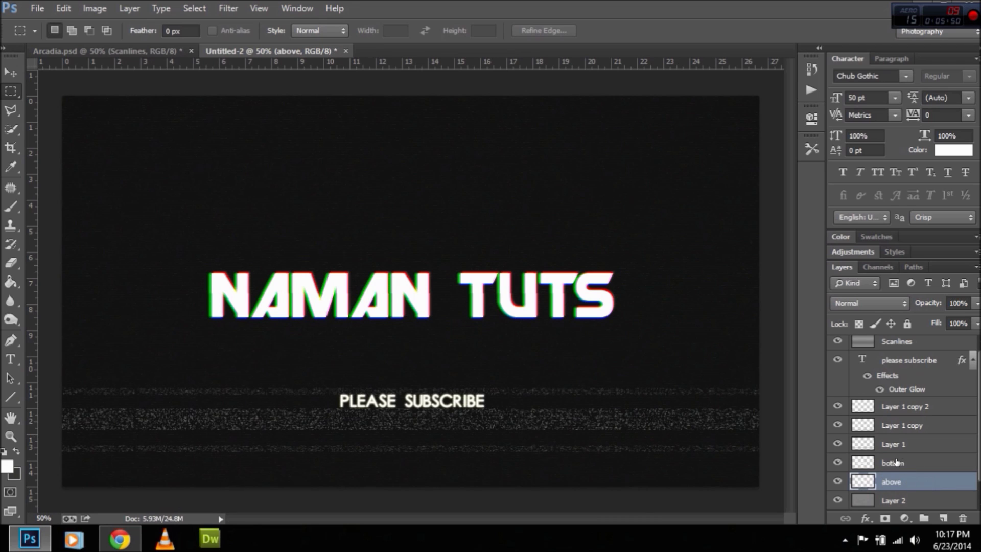
pyautogui.moveTo(897, 463); pyautogui.dragTo(888, 487)
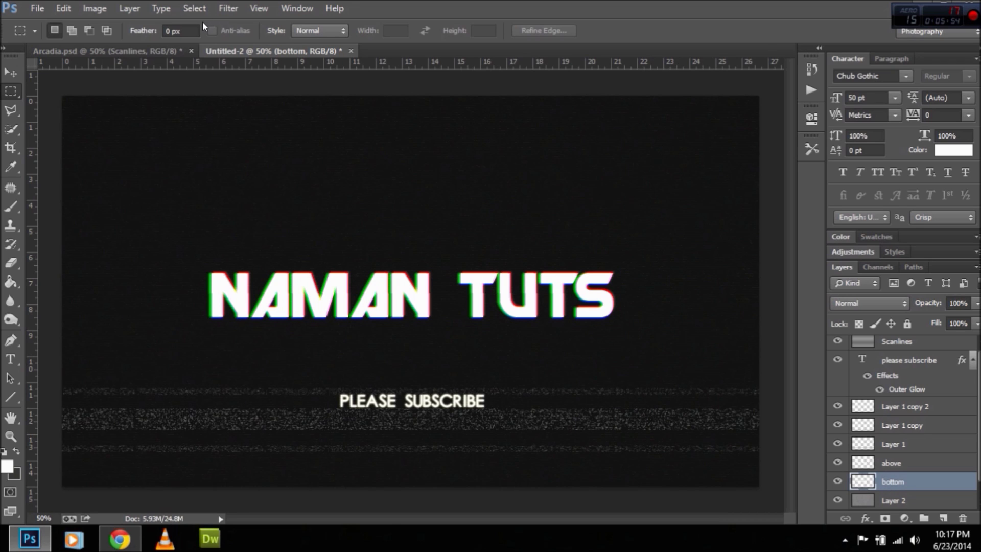
pyautogui.click(234, 9)
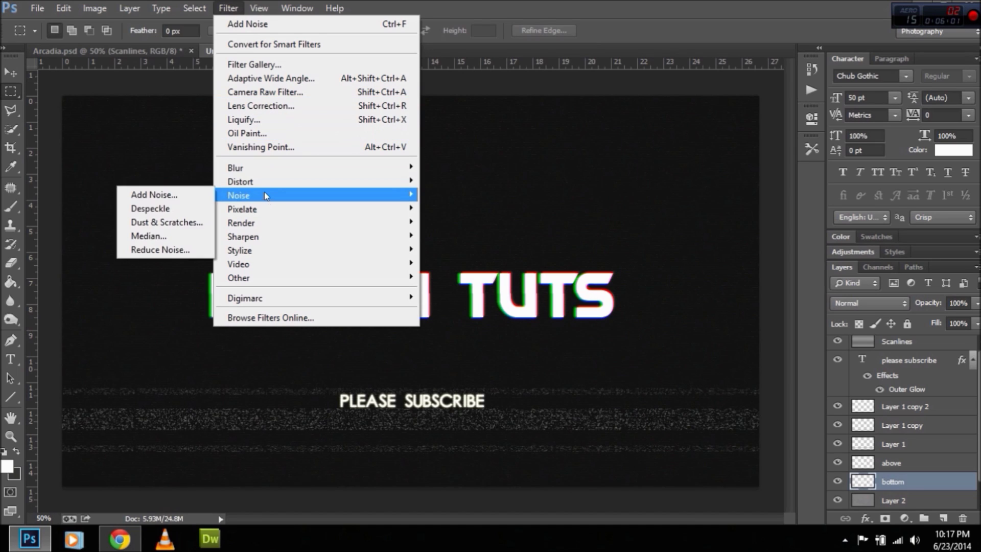
# Apply a Shear distortion to the bottom half of the text.
pyautogui.click(155, 234)
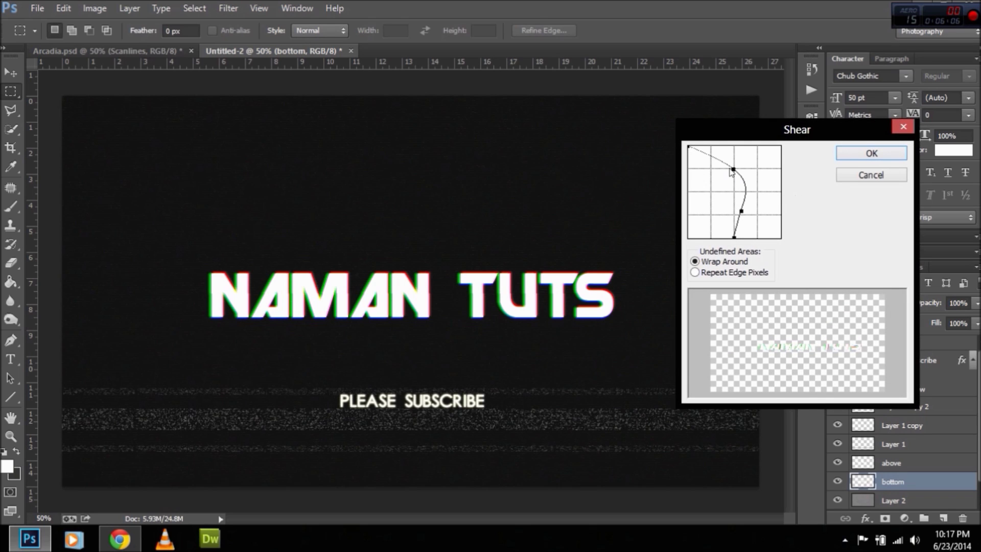
pyautogui.moveTo(731, 172); pyautogui.dragTo(730, 172)
pyautogui.click(740, 210)
pyautogui.click(853, 153)
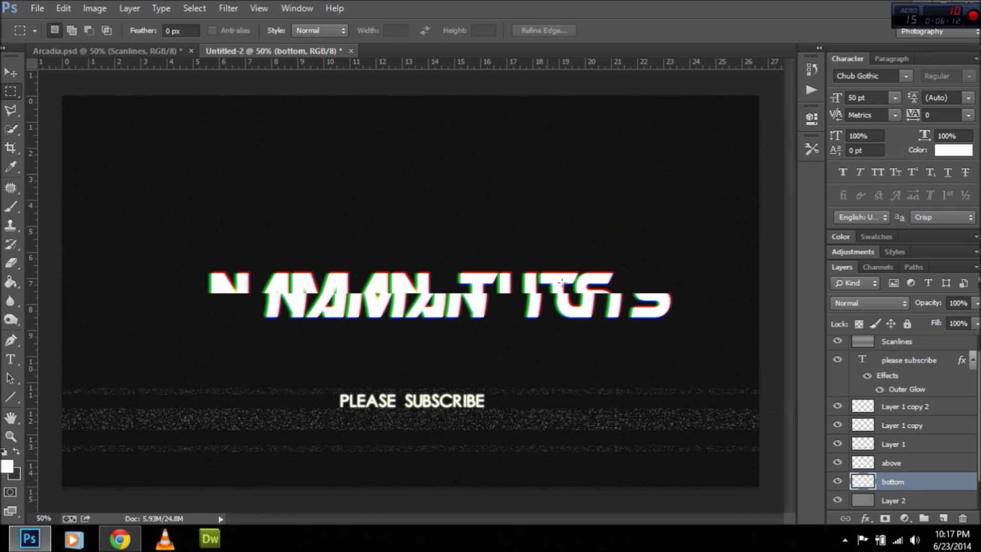
# Move the sheared bottom half back in line beneath the top half.
pyautogui.click(10, 72)
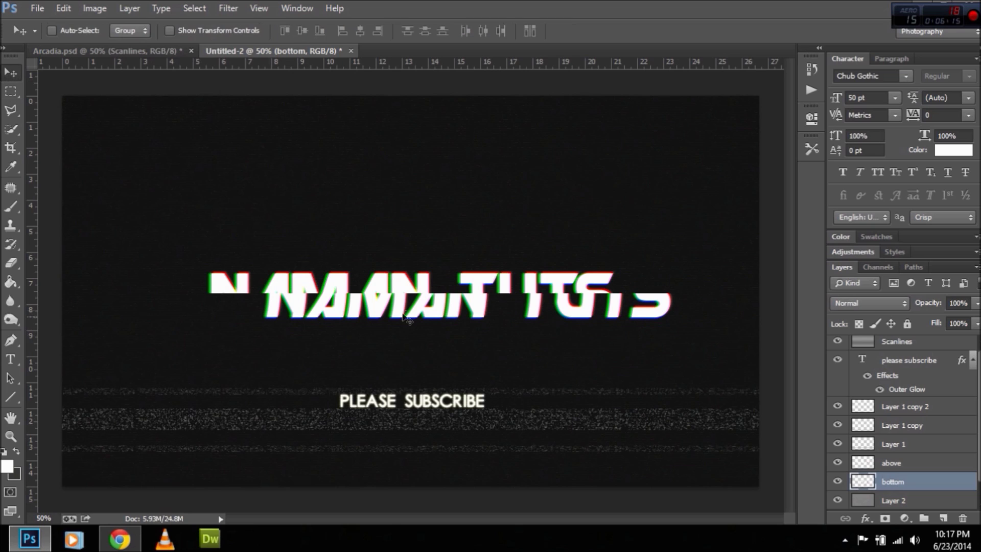
pyautogui.moveTo(411, 311)
pyautogui.mouseDown()
pyautogui.moveTo(337, 315)
pyautogui.moveTo(350, 310)
pyautogui.mouseUp()
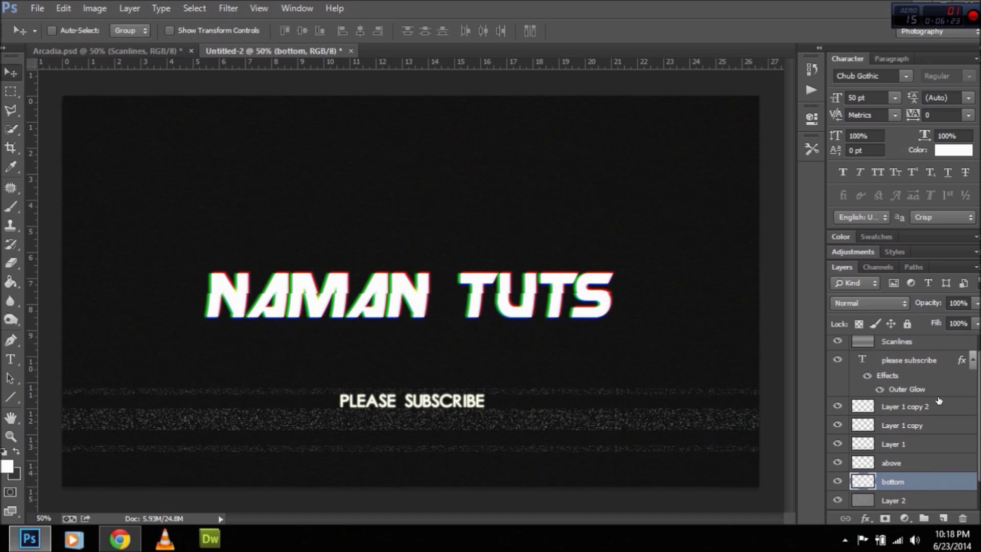
pyautogui.click(927, 414)
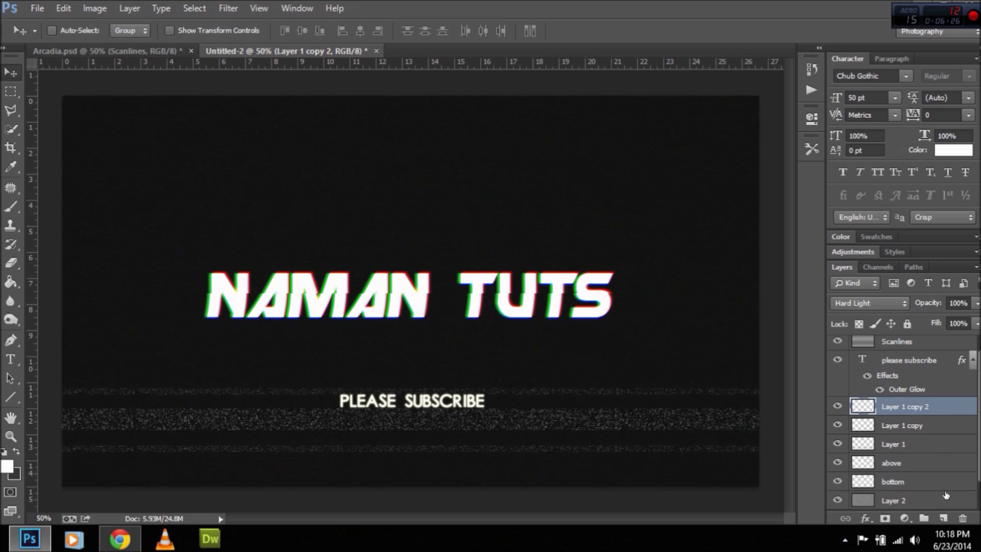
# Reset colours and draw a thin full-width Line-tool line through NAMAN TUTS.
pyautogui.click(943, 518)
pyautogui.hotkey('ctrl', 'z')
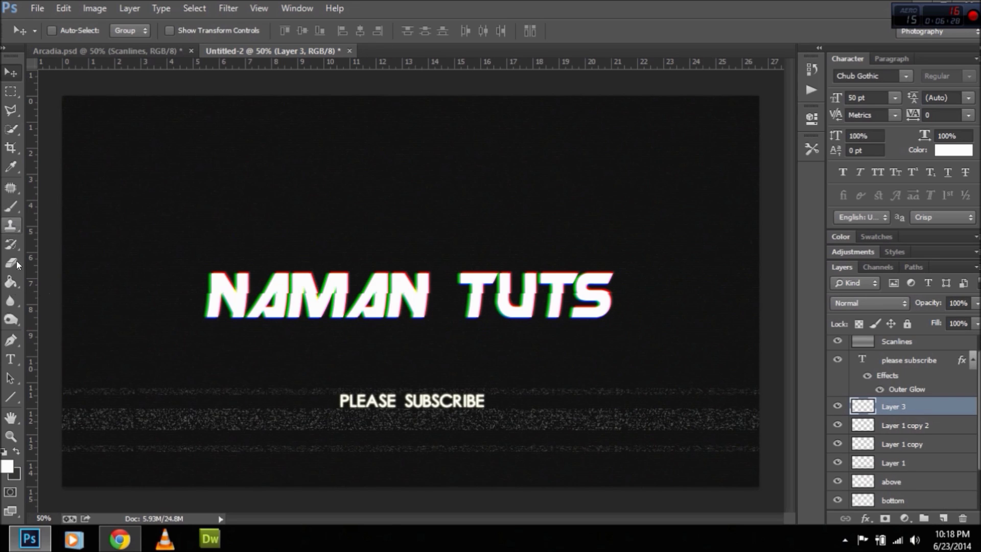
pyautogui.press('d')
pyautogui.press('u')
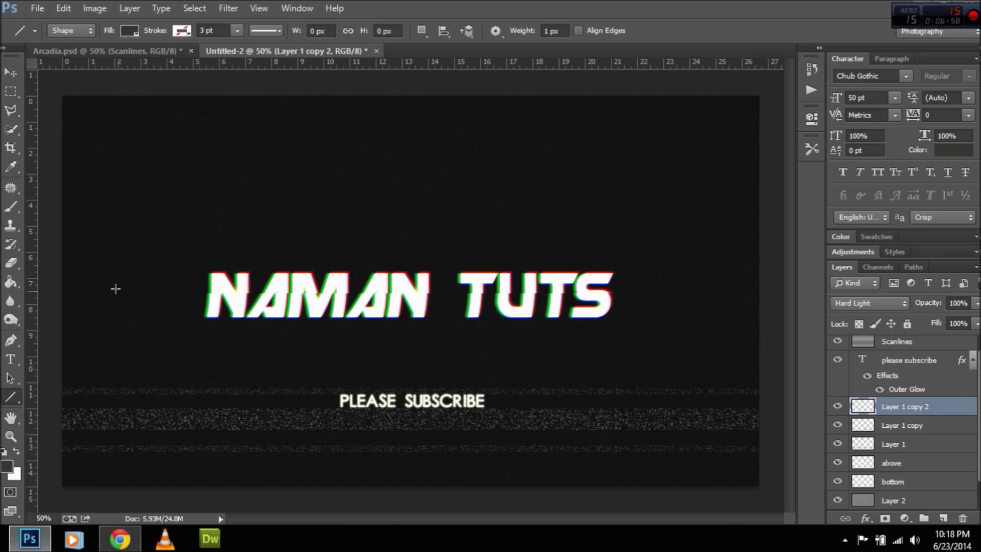
pyautogui.moveTo(59, 290); pyautogui.dragTo(416, 284)
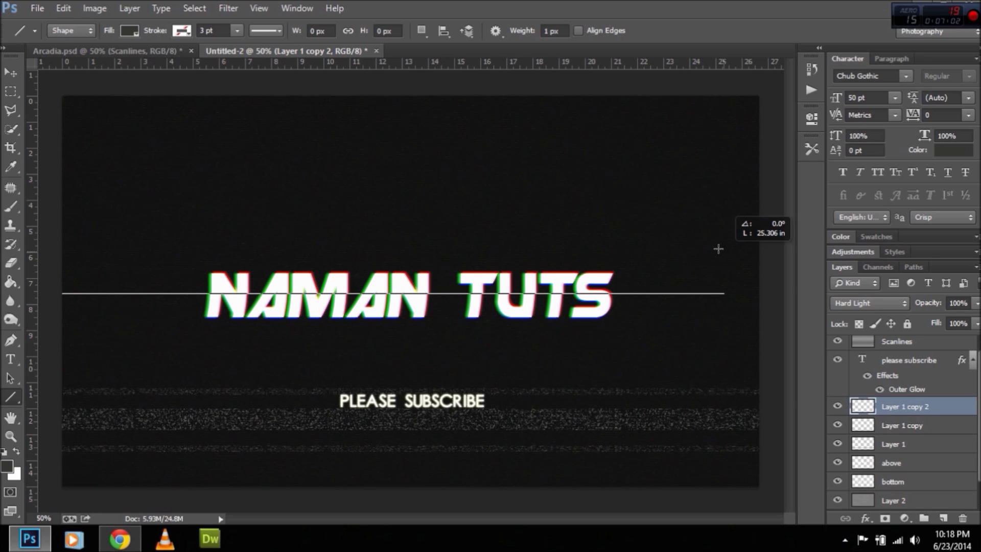
pyautogui.moveTo(417, 285); pyautogui.dragTo(781, 260)
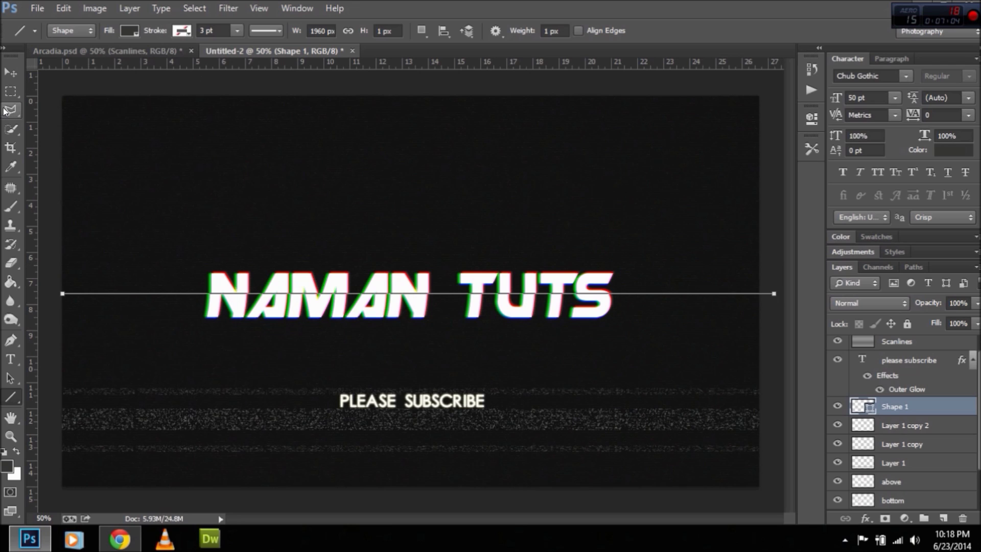
pyautogui.click(10, 72)
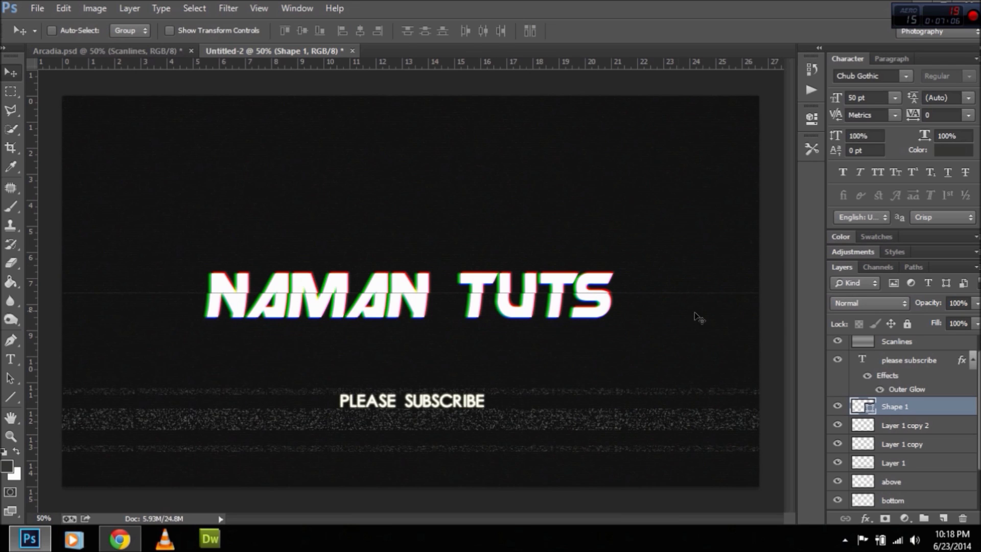